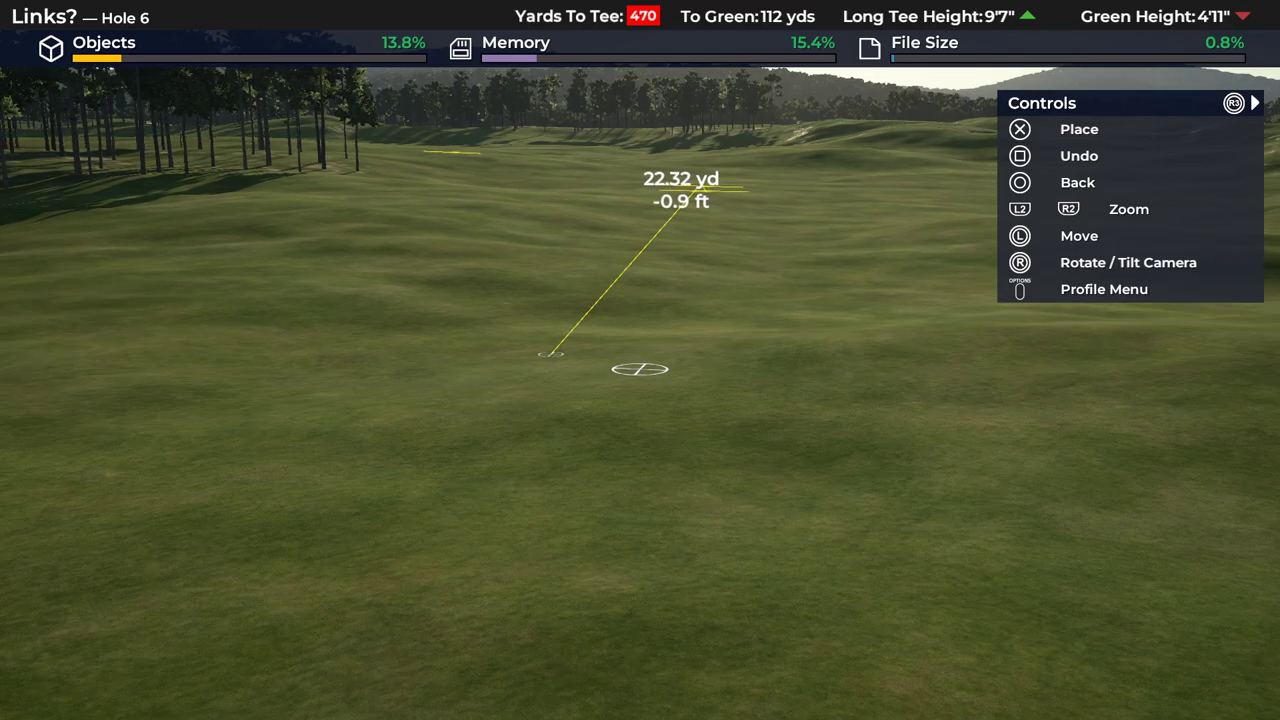
# - Exit Measure mode on the Hole 6 fairway to bring up the editing options
pyautogui.press('Escape')
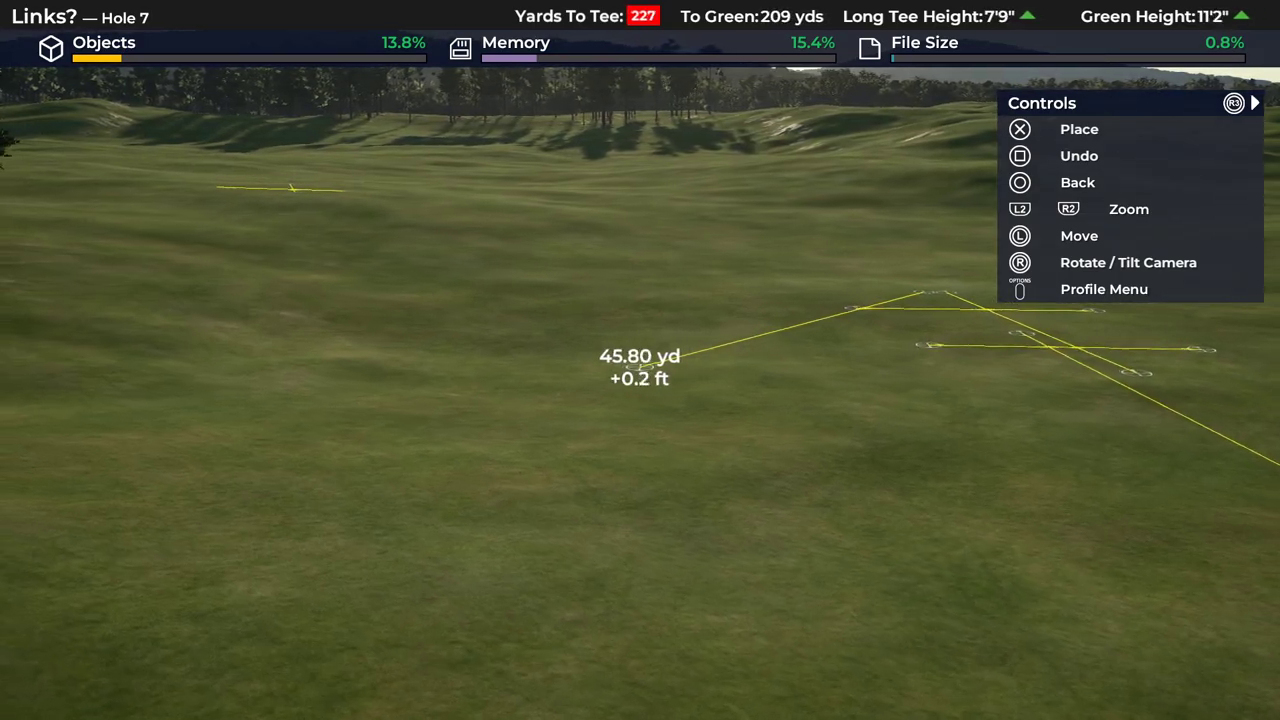
# - Toggle the Hole 7 editing options and resume placing yellow distance markers on the fairway
pyautogui.press('Return')
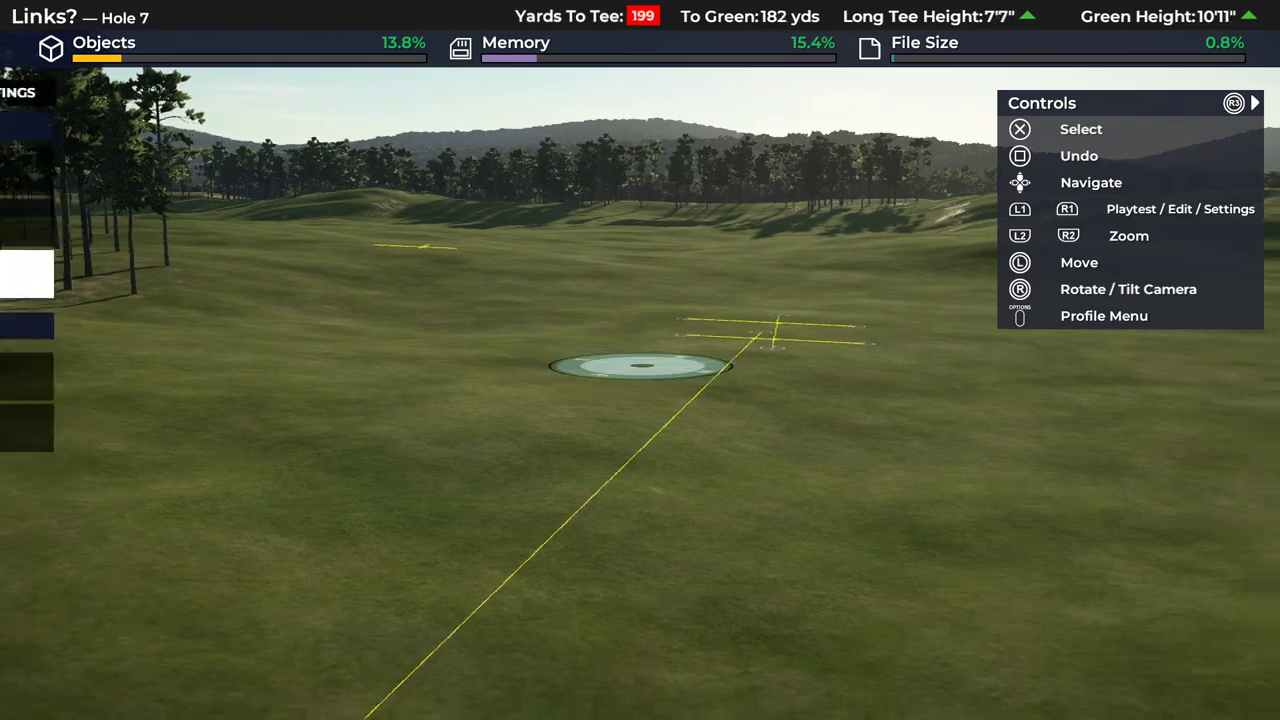
pyautogui.press('Escape')
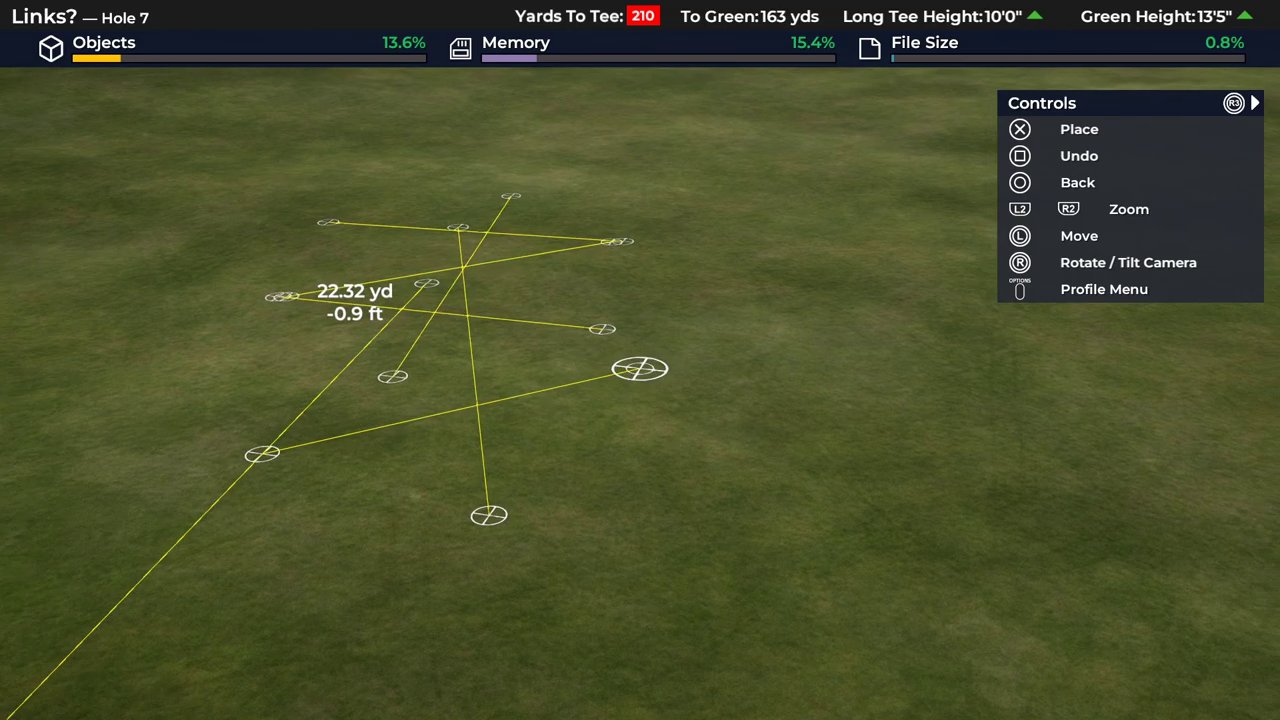
# - Check the distance-marker measuring options, then resume placing markers near the Hole 7 grid
pyautogui.press('6')
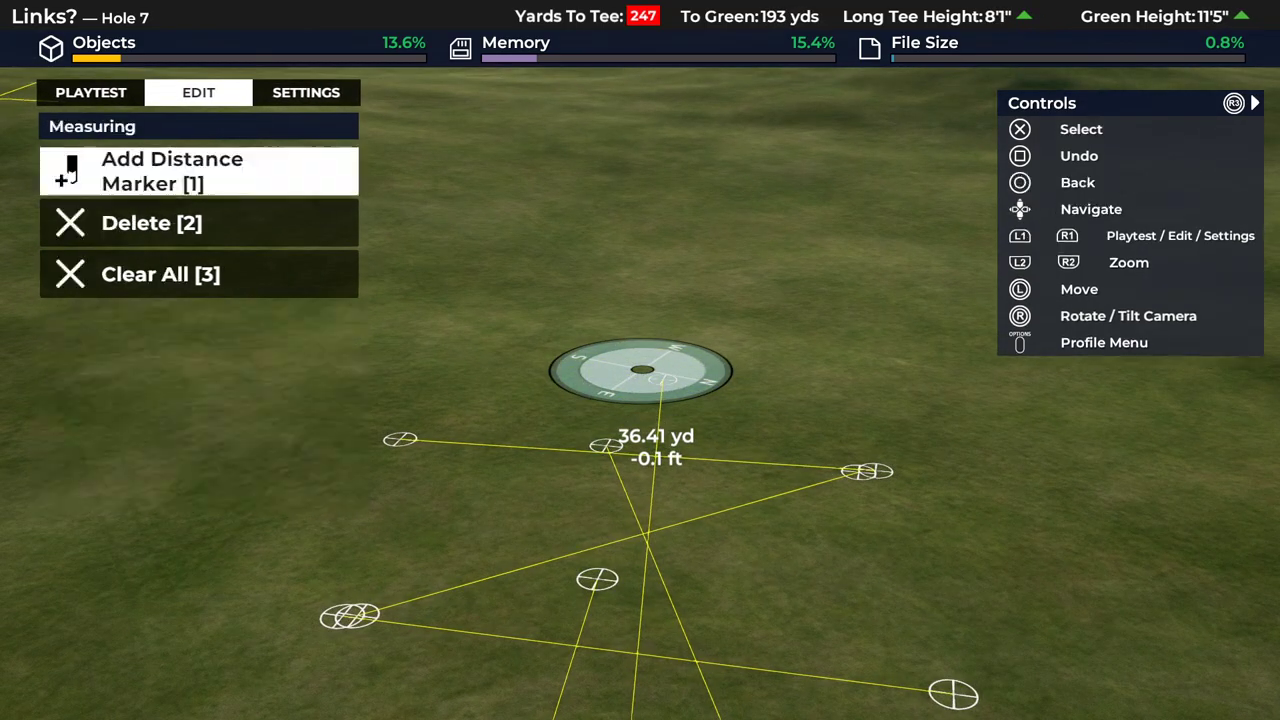
pyautogui.press('Escape')
pyautogui.press('6')
pyautogui.press('Escape')
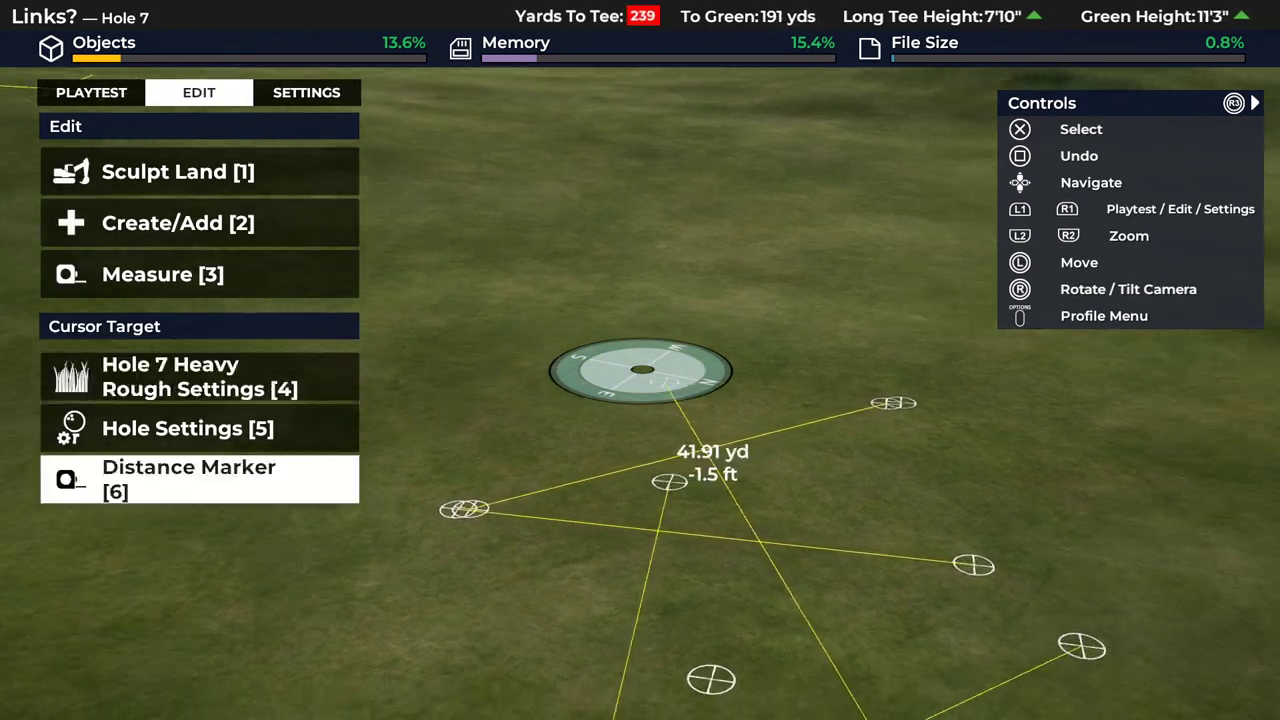
pyautogui.press('6')
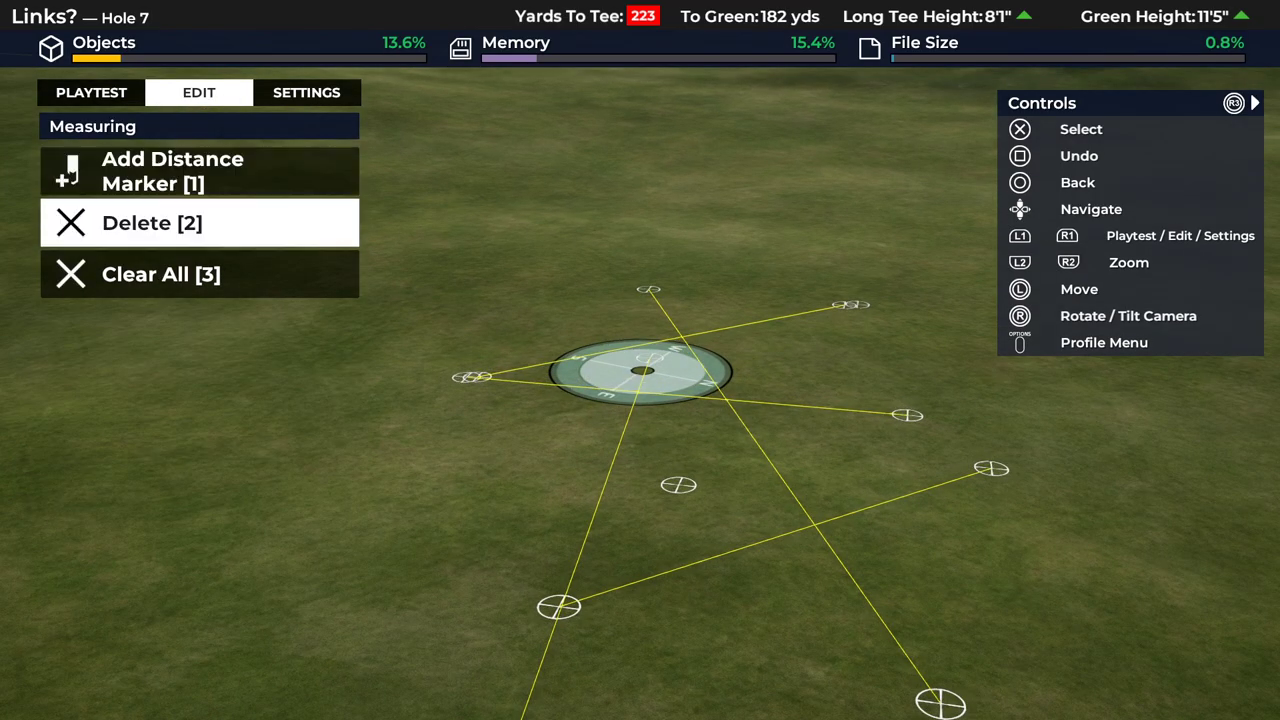
pyautogui.press('Escape')
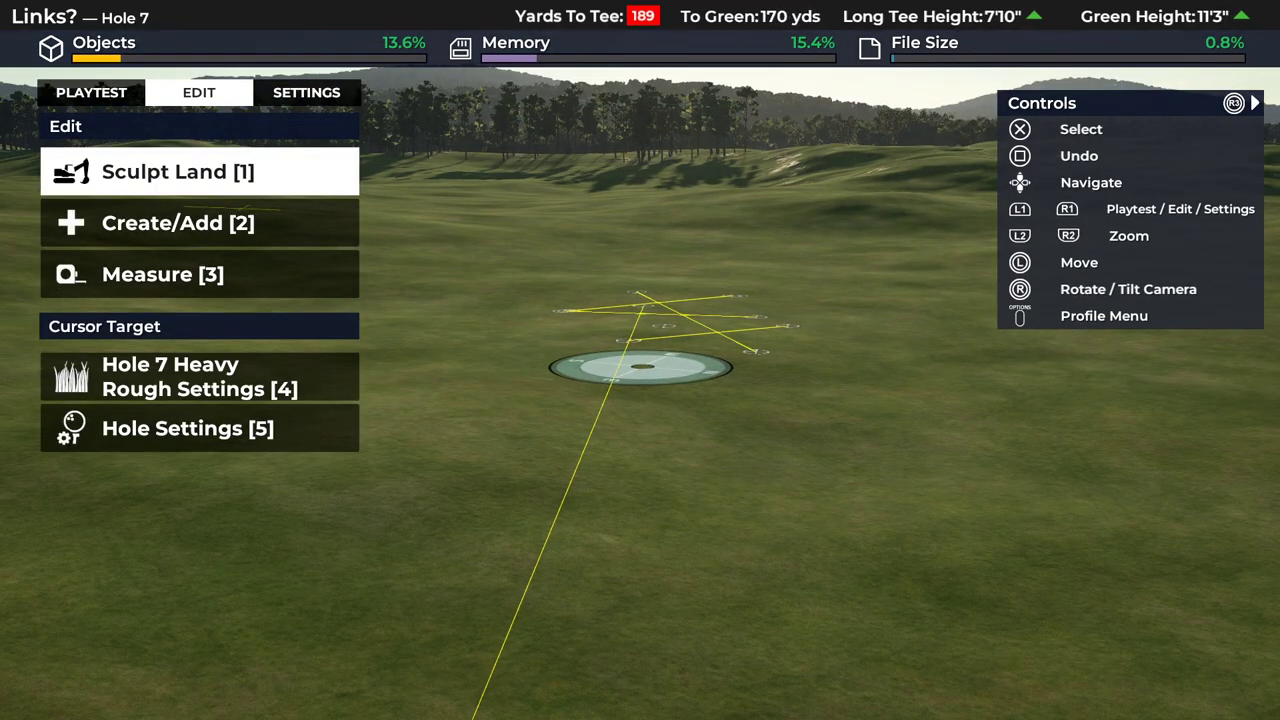
pyautogui.press('Return')
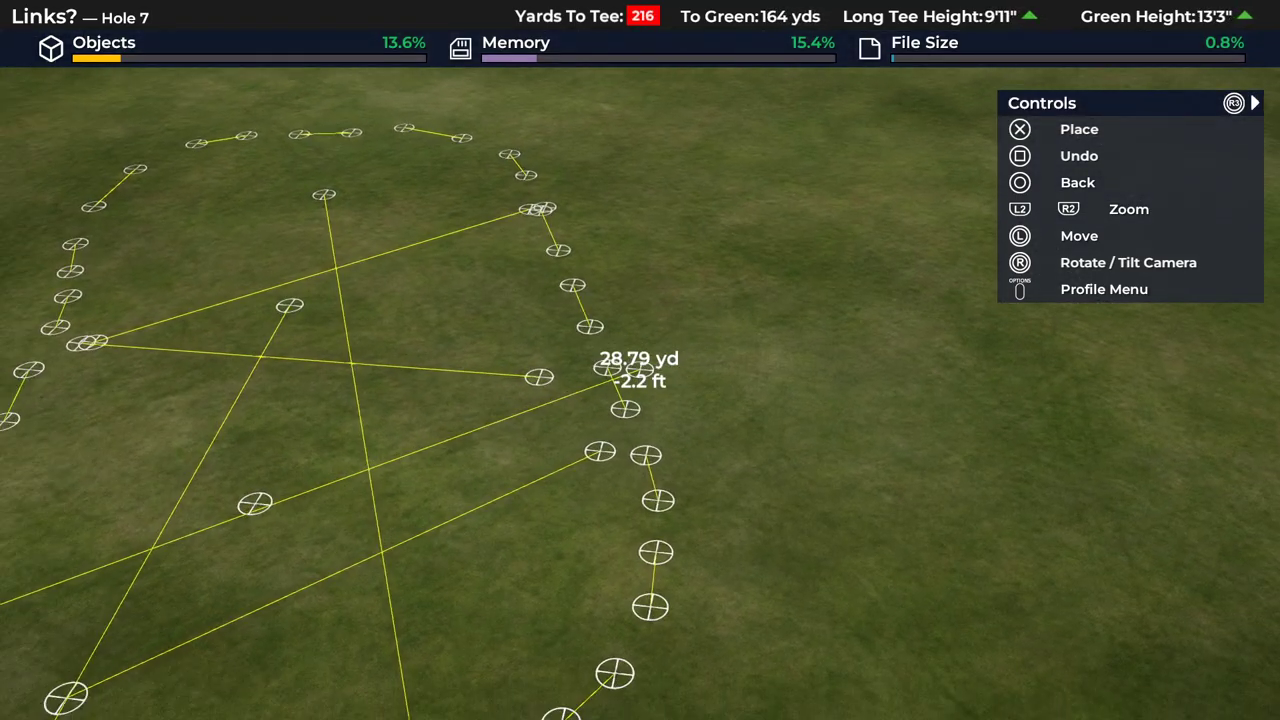
# - Finish the oval marker loop, reviewing it from above, and return to the editing options
pyautogui.press('Escape')
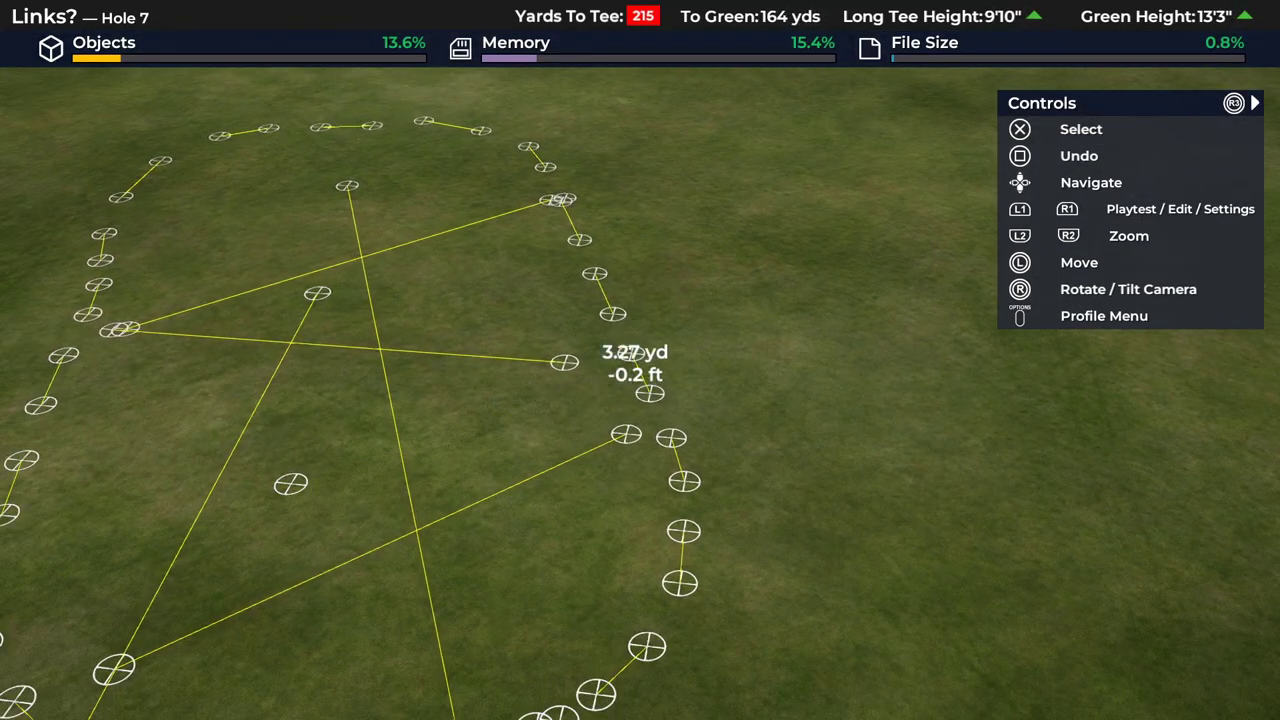
pyautogui.press('Escape')
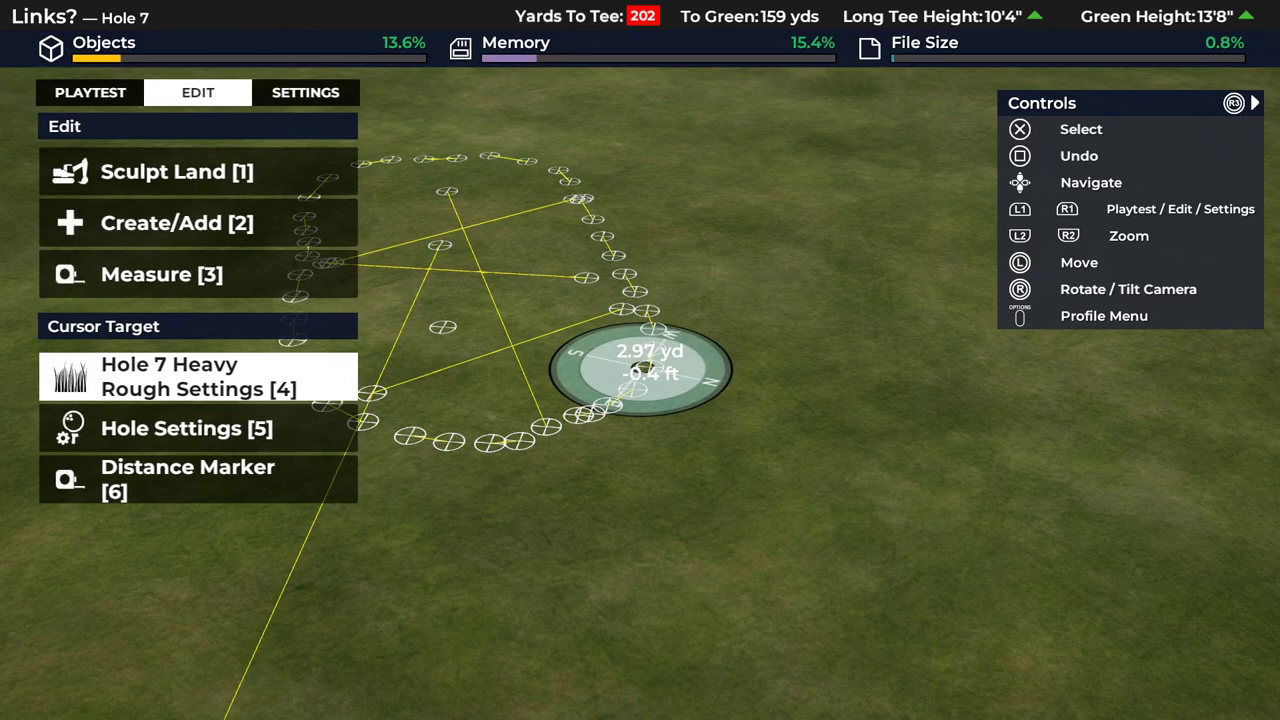
pyautogui.press('3')
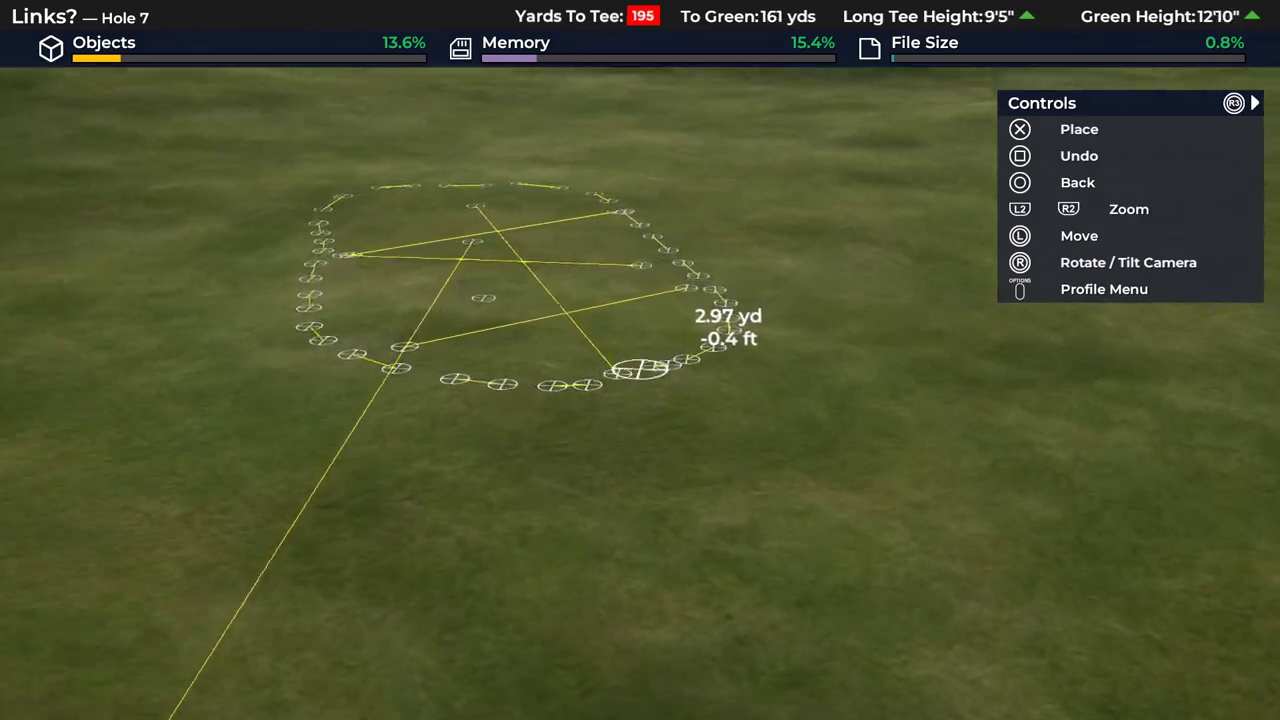
pyautogui.scroll(-5, 640, 372)
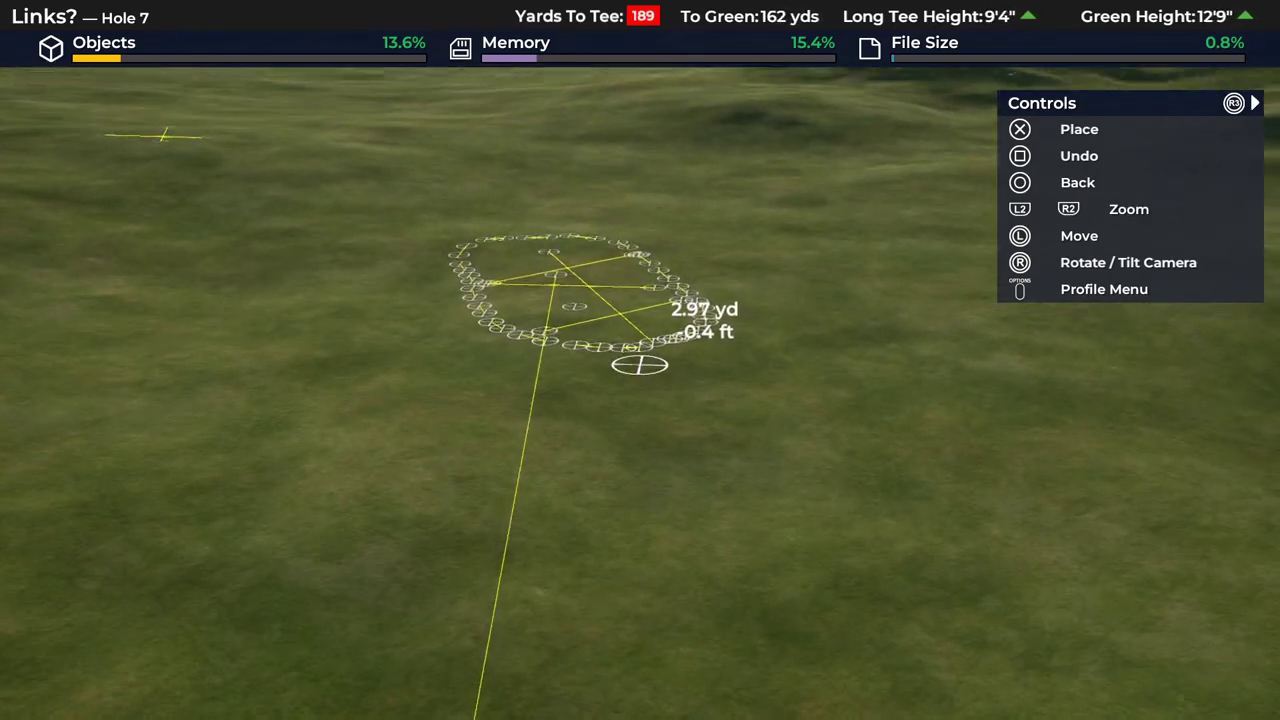
pyautogui.press('s')
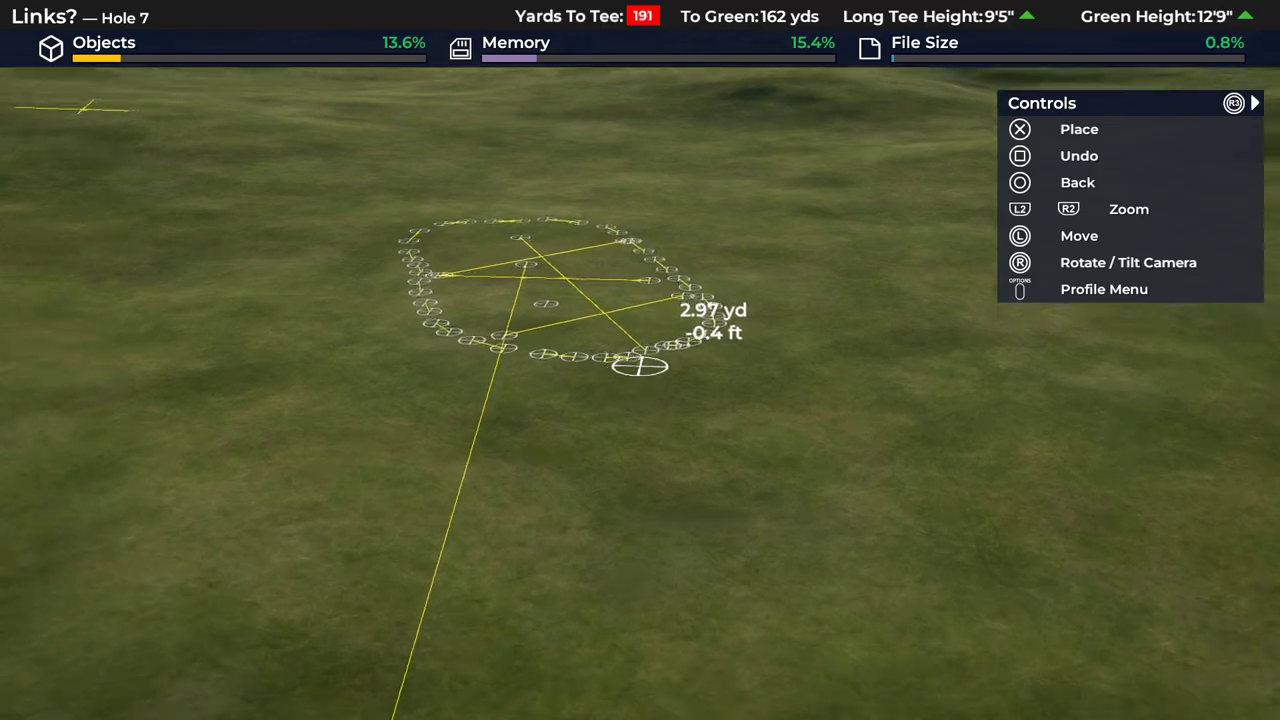
pyautogui.press('w')
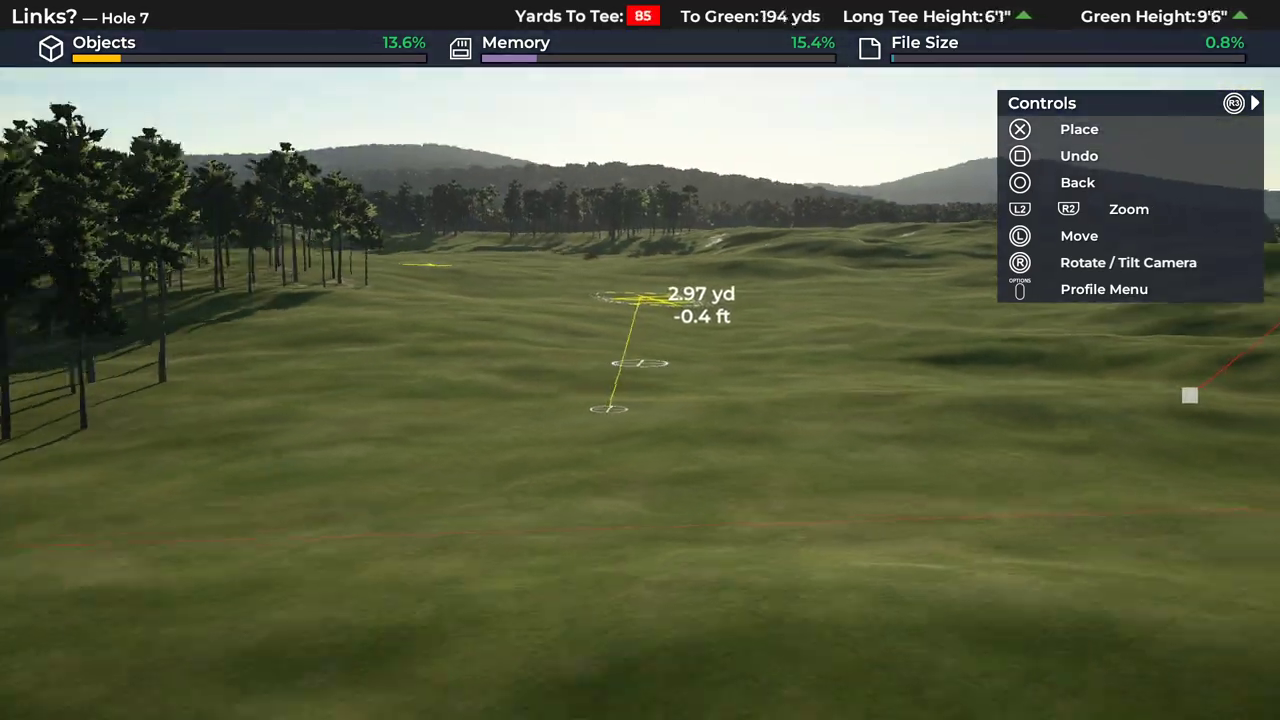
pyautogui.press('w')
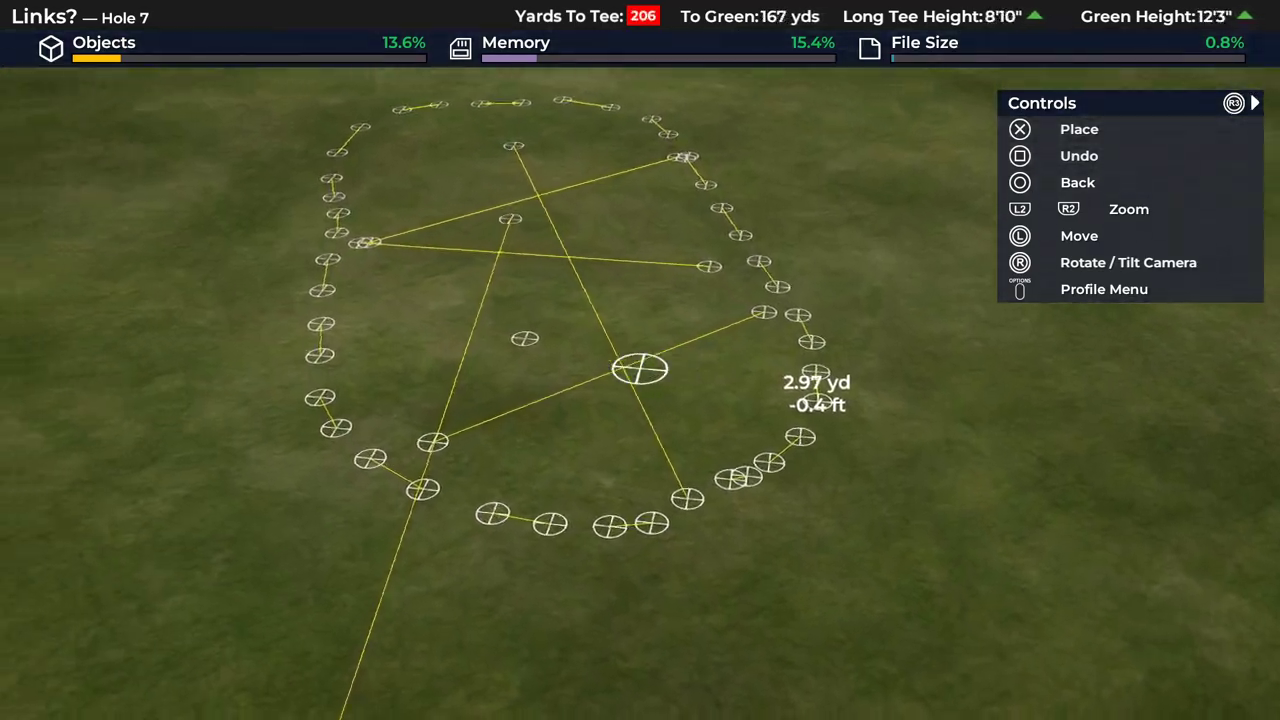
pyautogui.press('Escape')
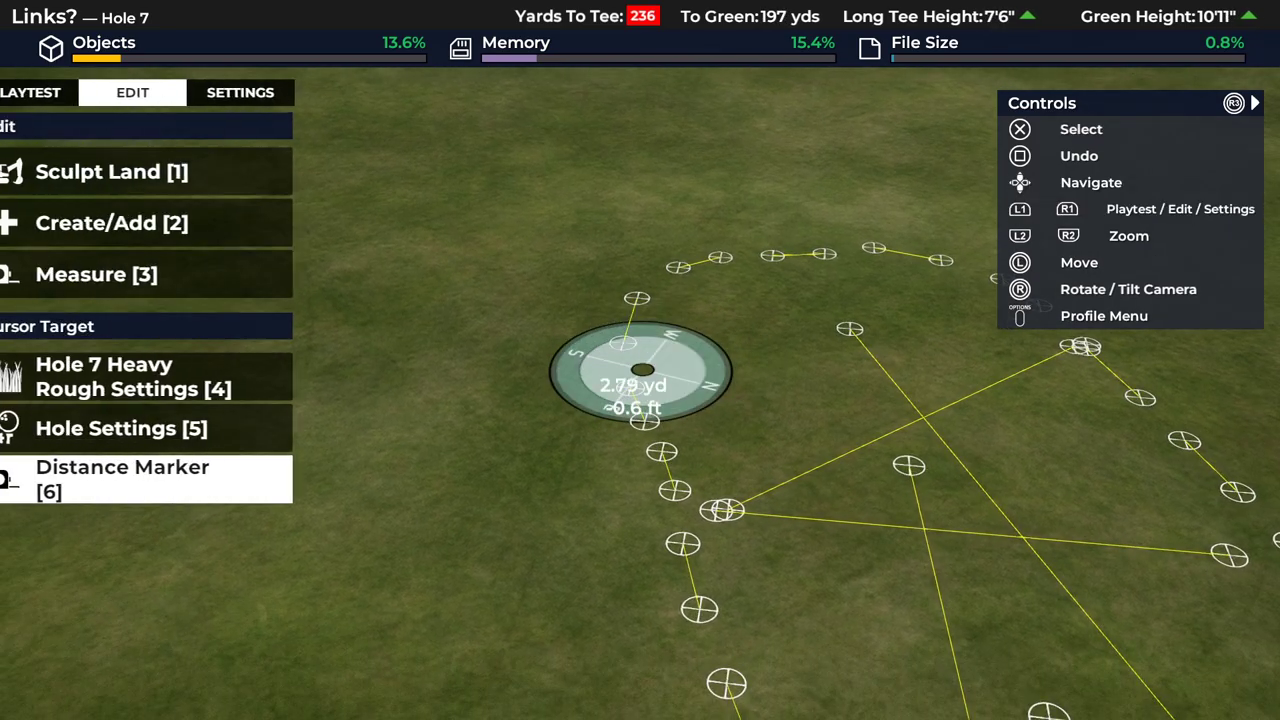
# - Clear every distance marker from Hole 7
pyautogui.press('3')
pyautogui.press('3')
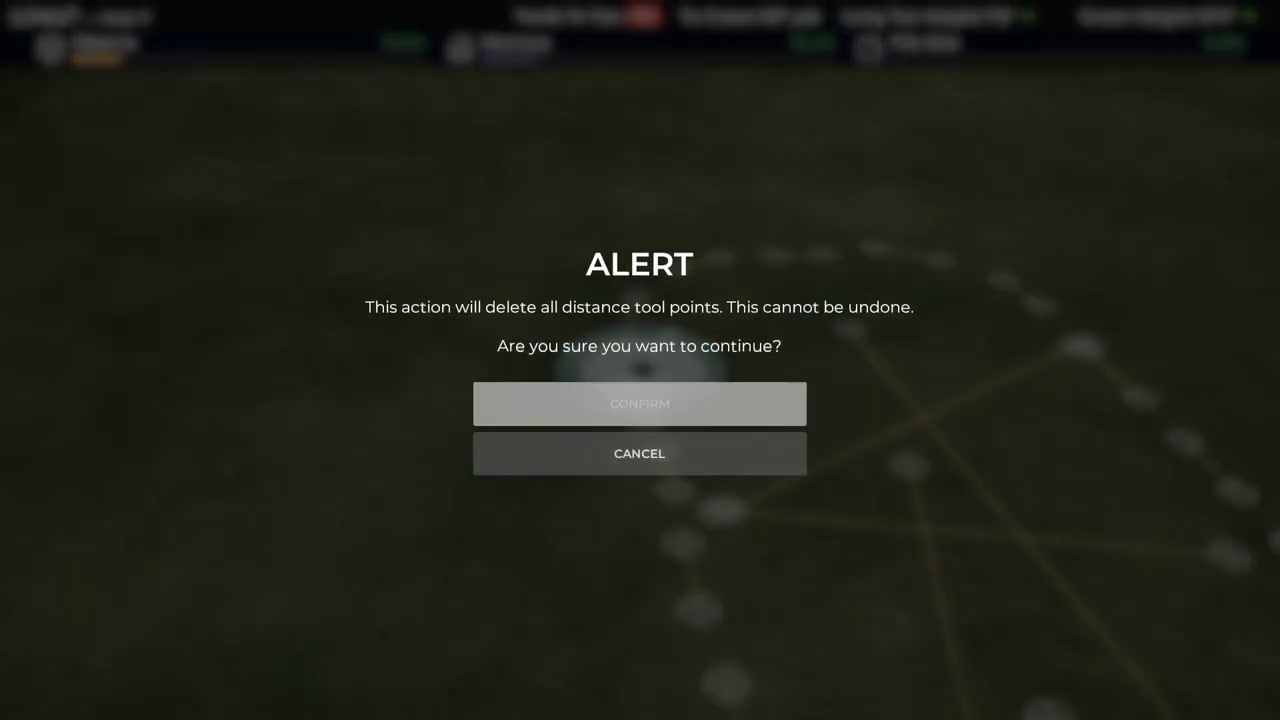
pyautogui.press('Return')
pyautogui.press('Escape')
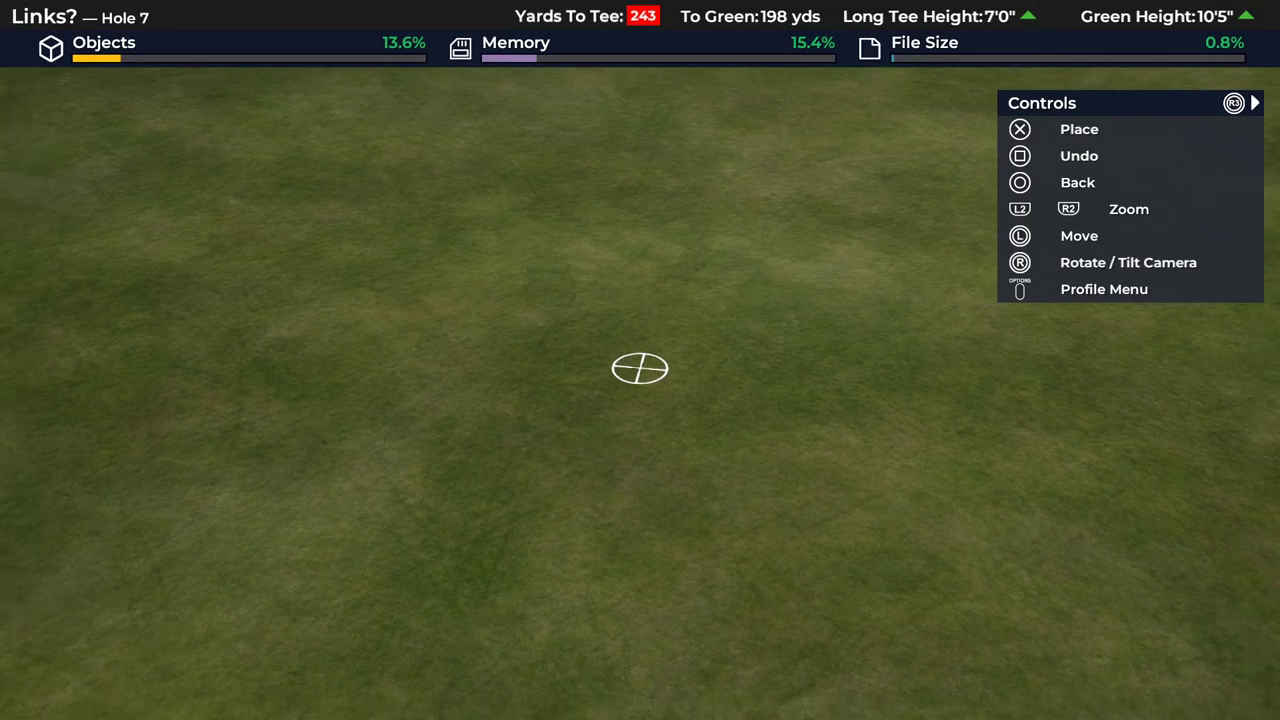
# - Draw two long marker lines with perpendicular crossbars, including a 41.99 yd line, plus a chain of points
pyautogui.press('s')
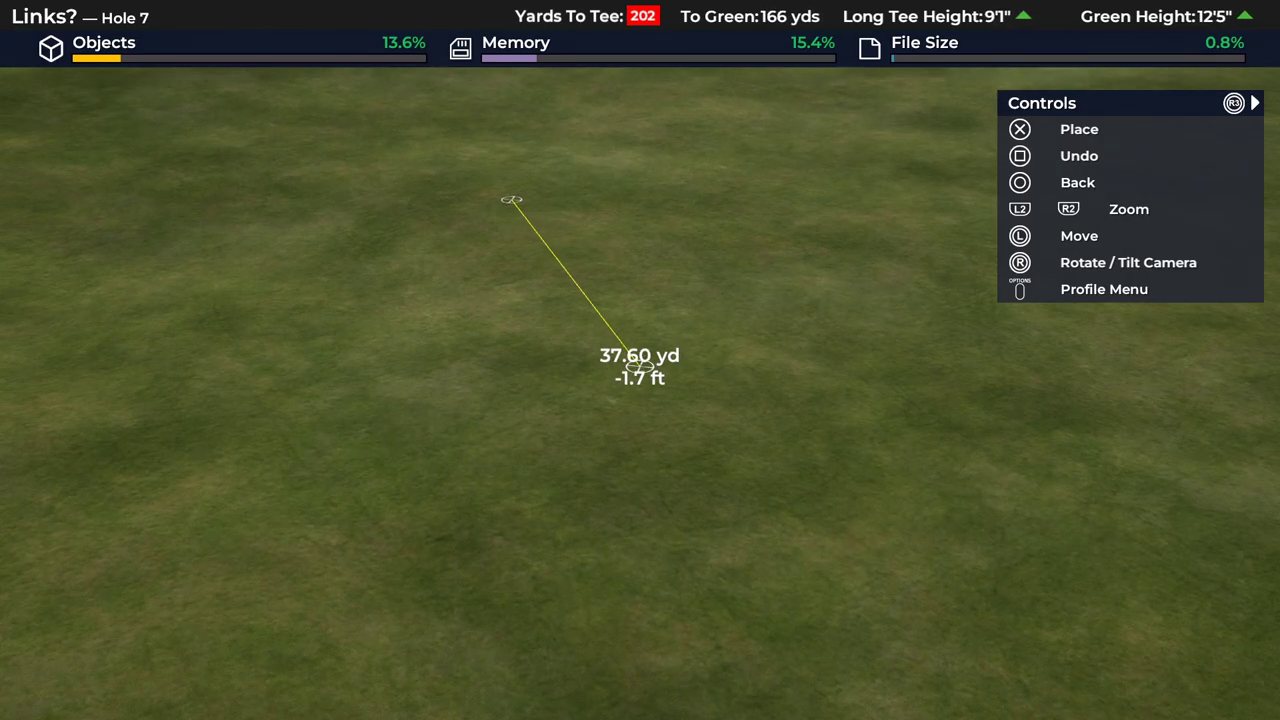
pyautogui.press('space')
pyautogui.press('space')
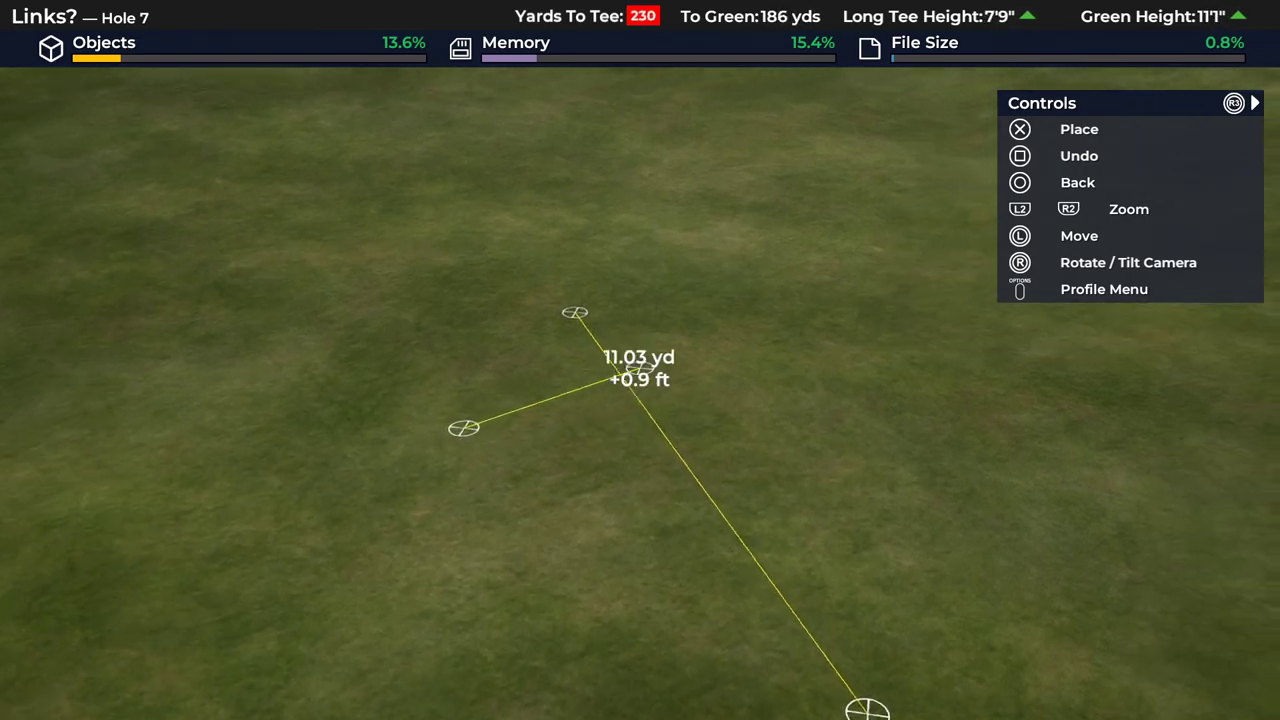
pyautogui.press('Escape')
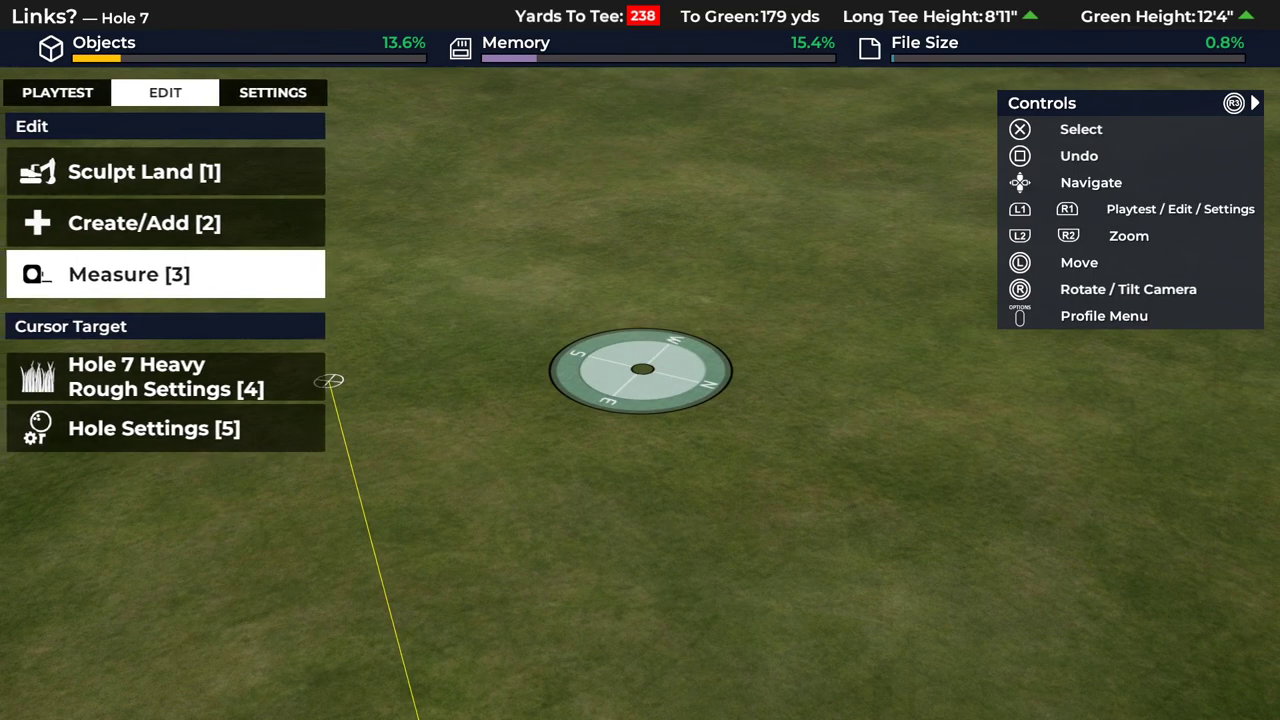
pyautogui.press('space')
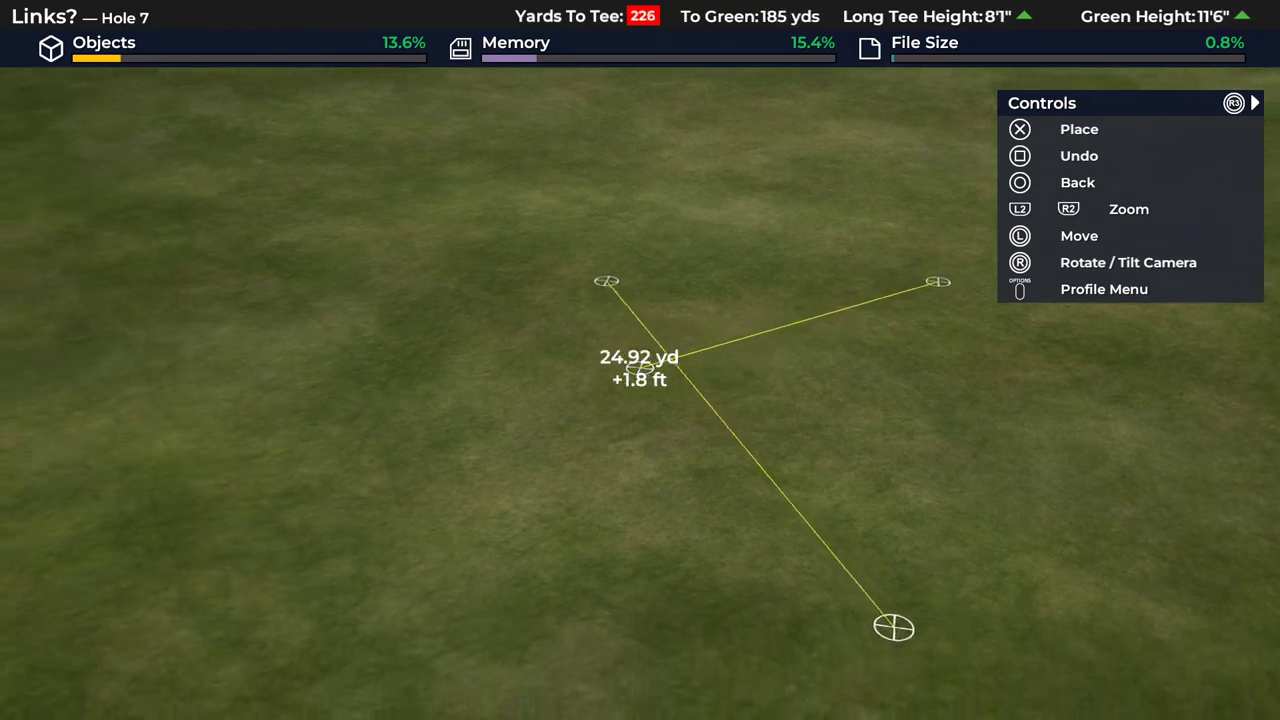
pyautogui.press('space')
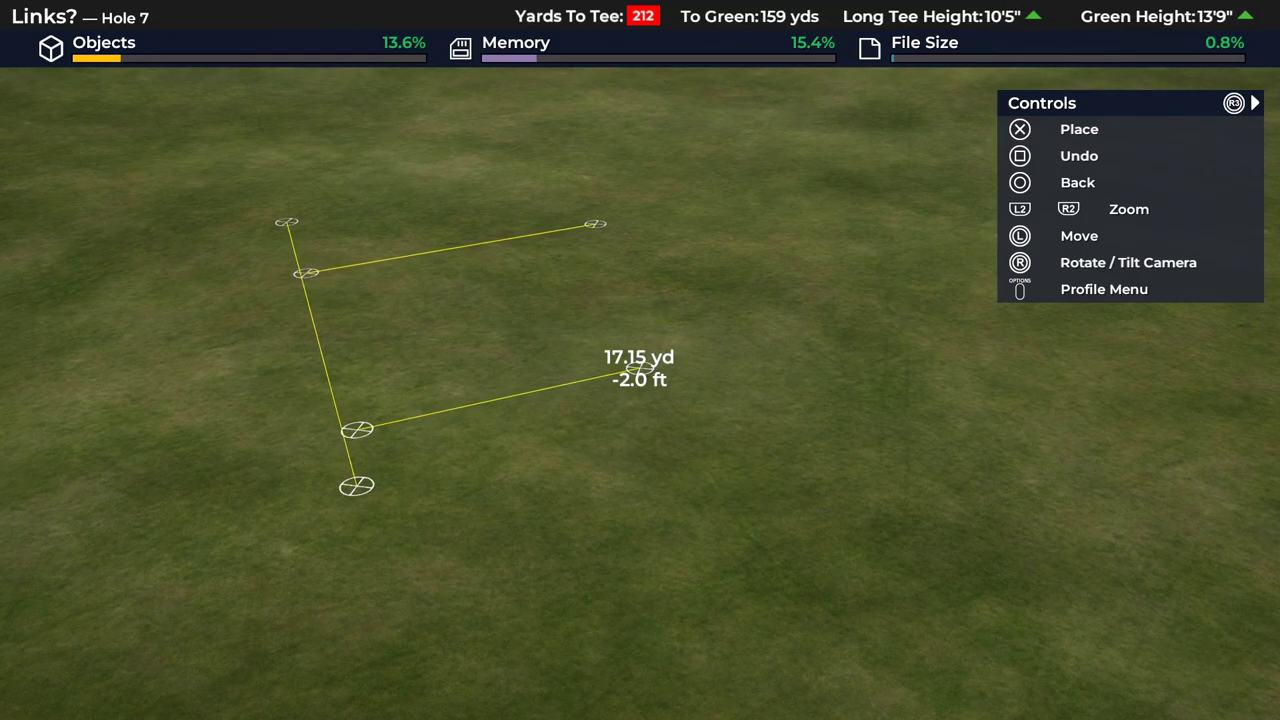
pyautogui.press('space')
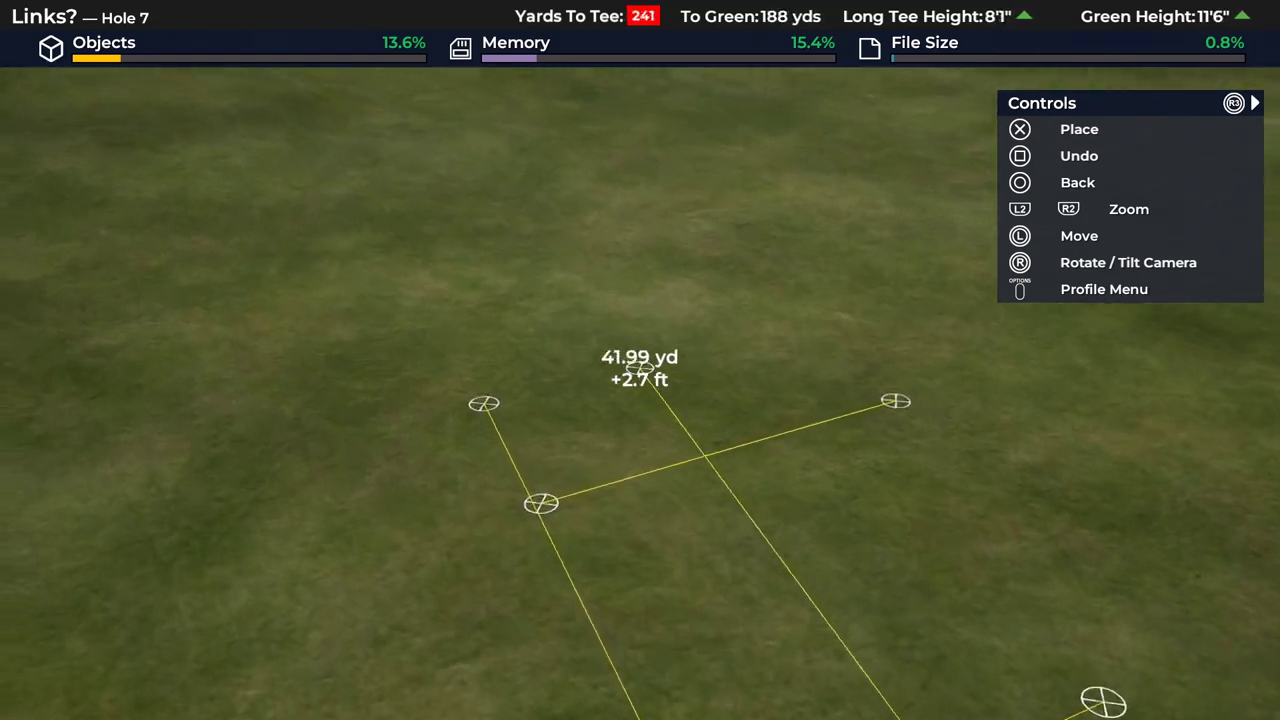
pyautogui.press('space')
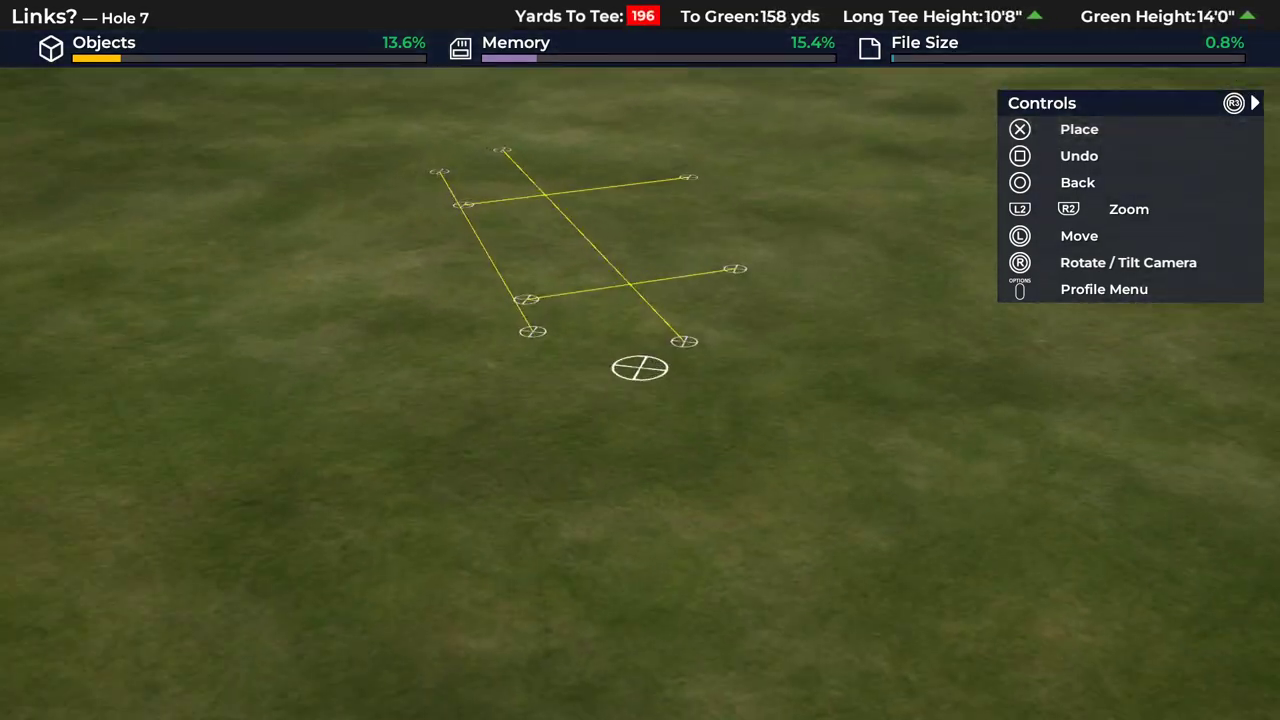
pyautogui.press('space')
pyautogui.press('space')
pyautogui.press('space')
pyautogui.press('space')
pyautogui.press('space')
pyautogui.press('space')
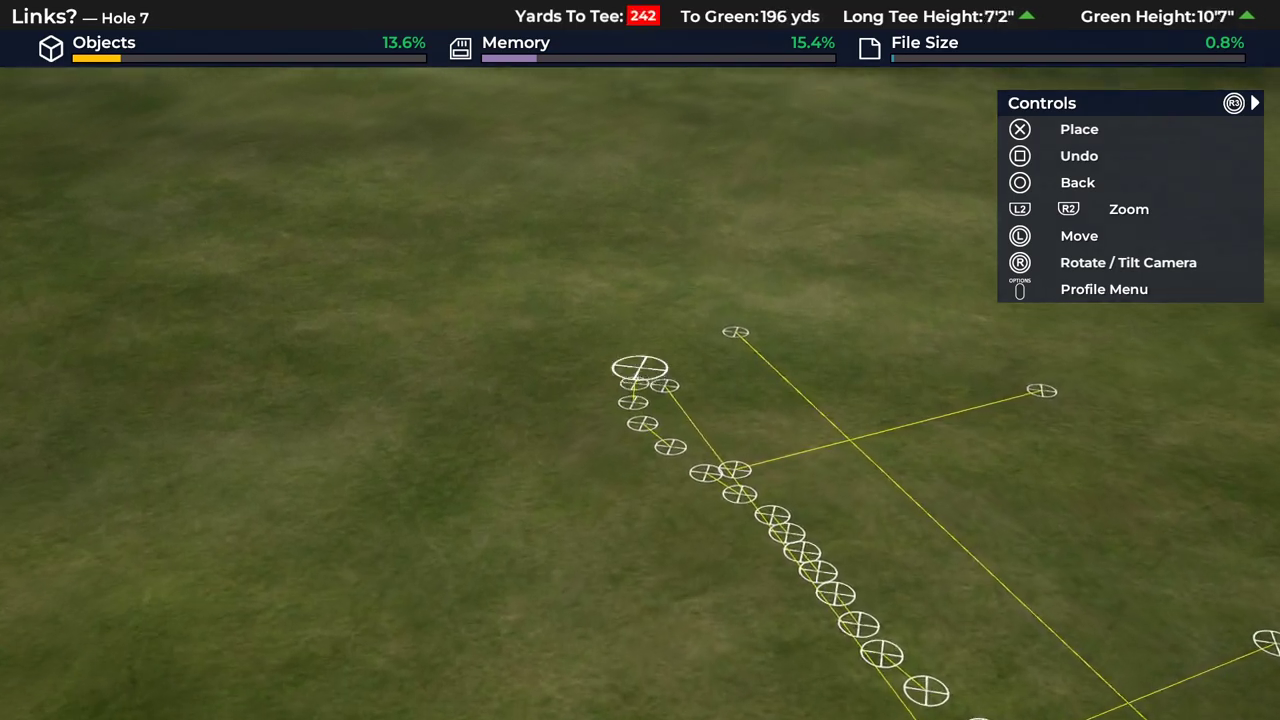
# - Place marker points in a closed oval around the crossing grid and confirm the outline
pyautogui.press('Down')
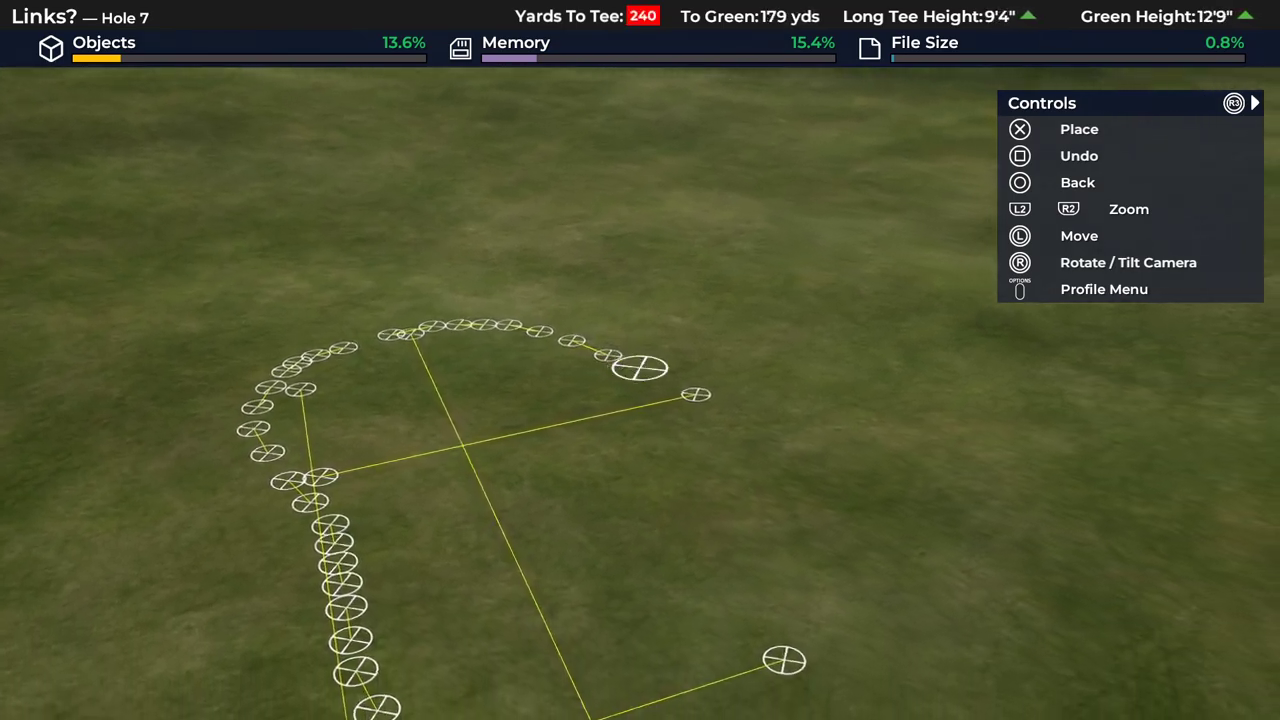
pyautogui.press('Down')
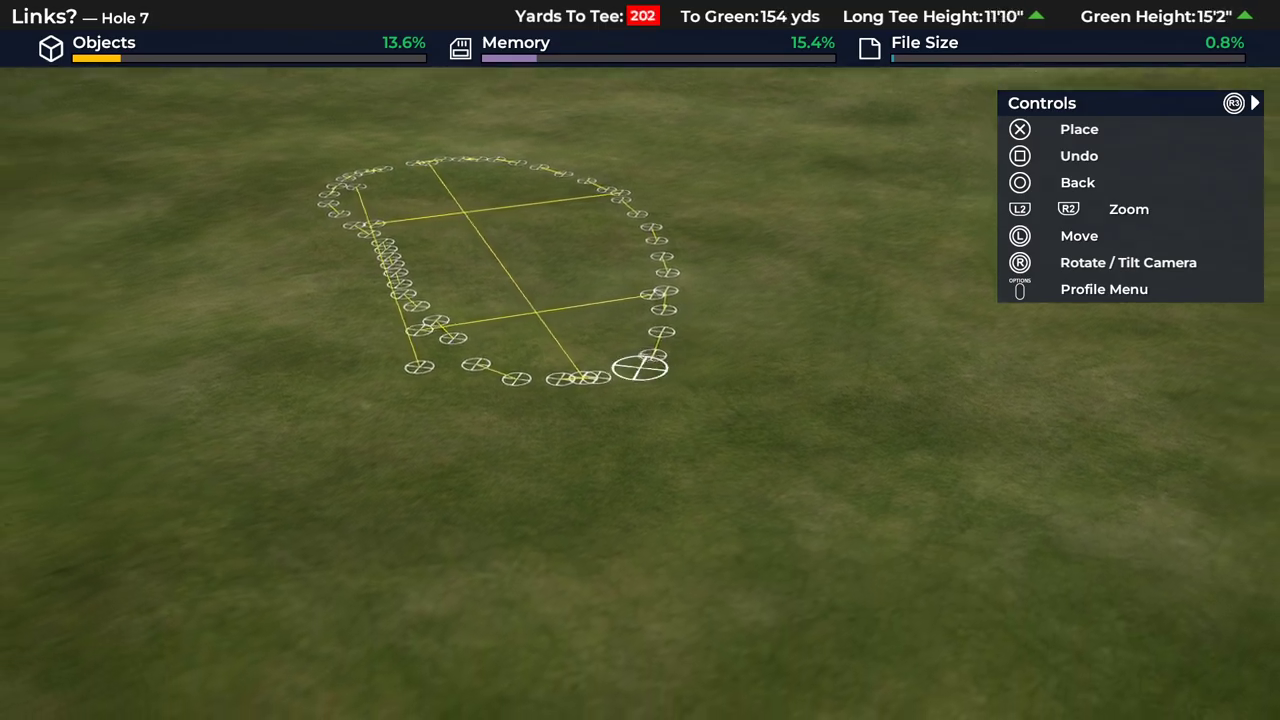
pyautogui.press('Down')
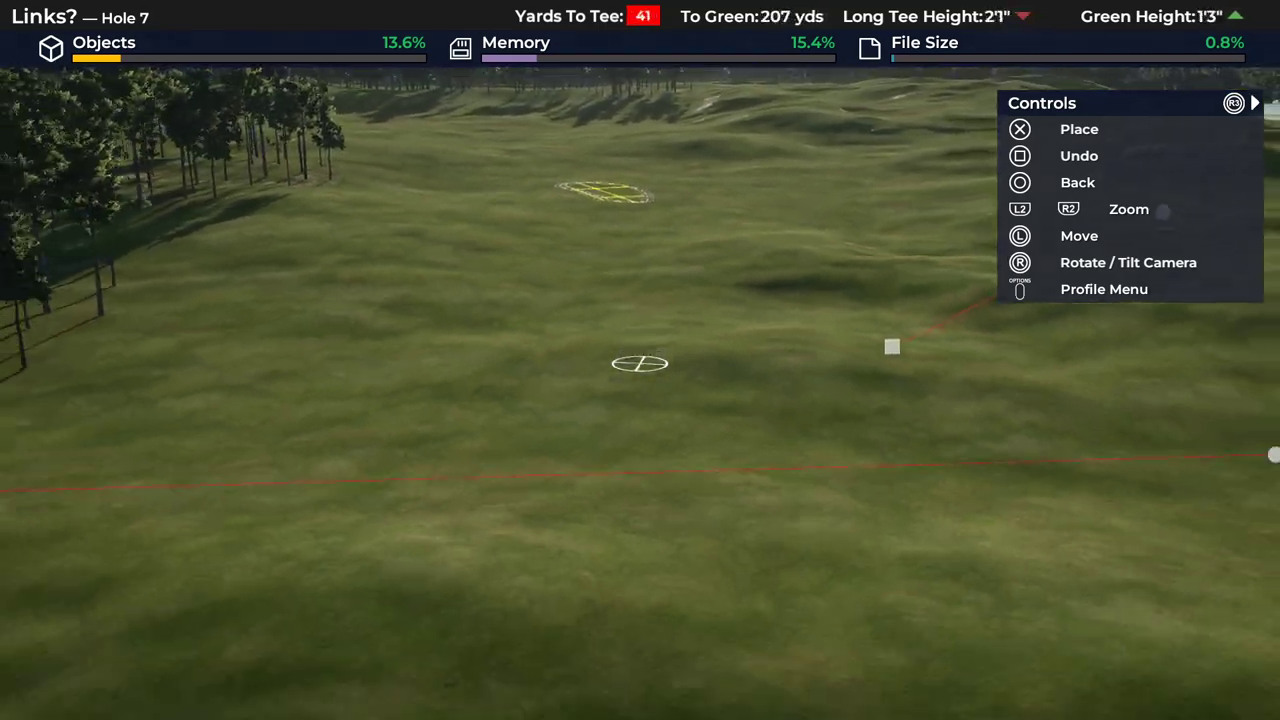
pyautogui.press('Down')
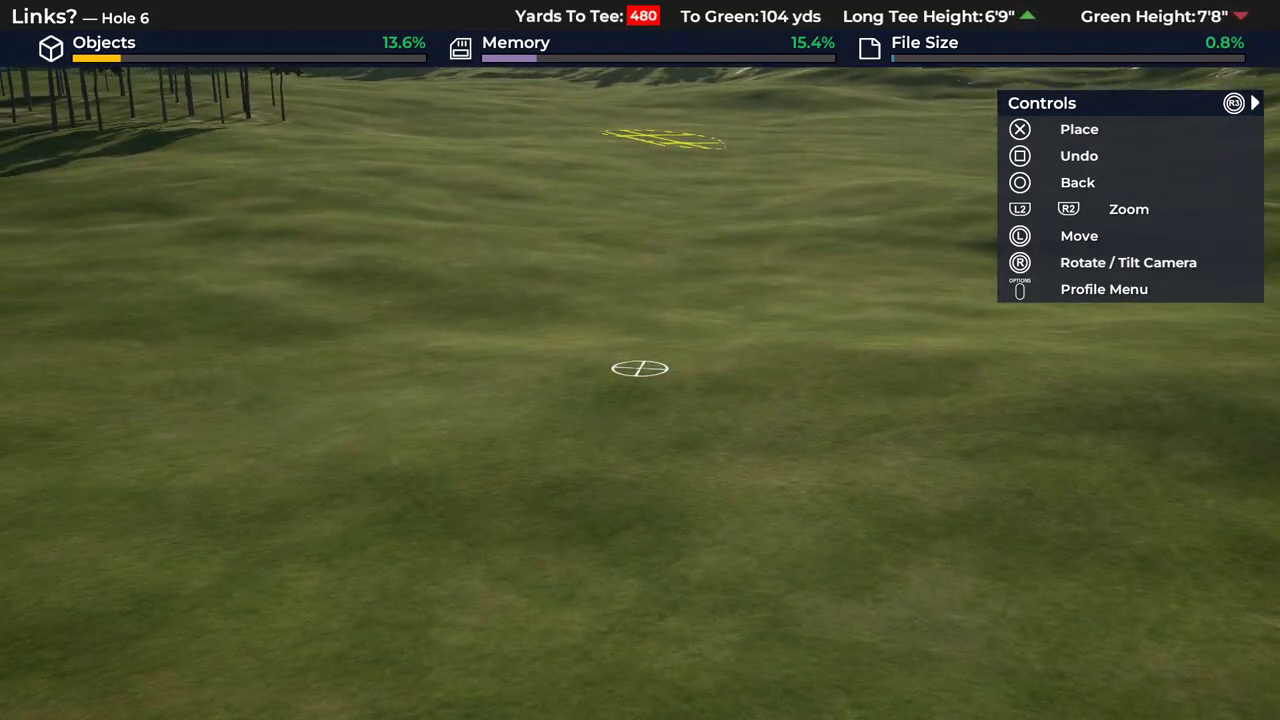
pyautogui.press('Up')
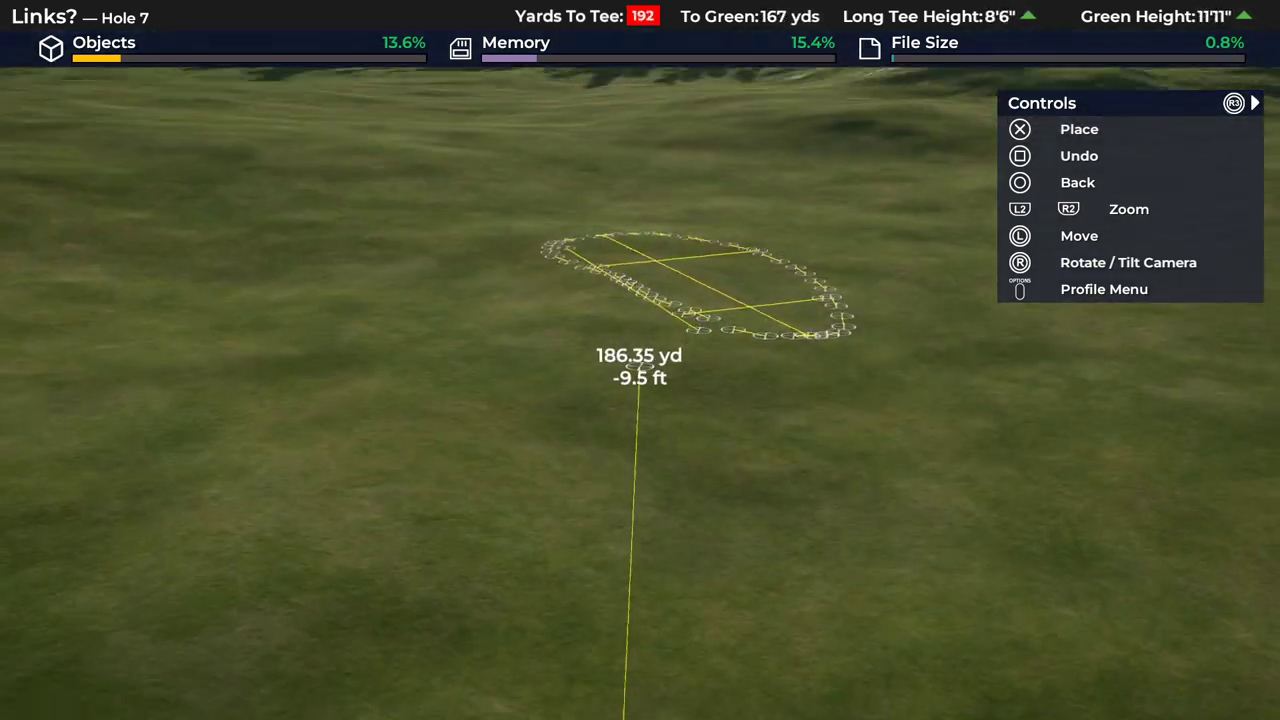
pyautogui.press('Up')
pyautogui.press('Down')
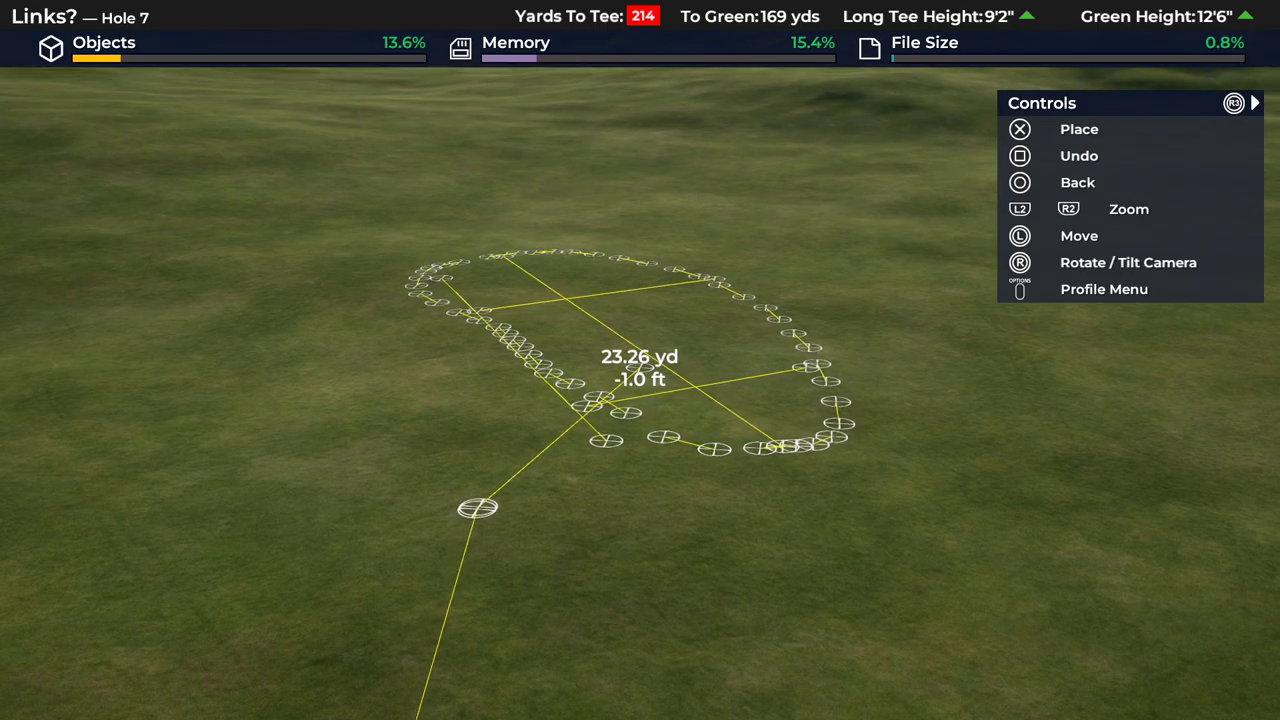
pyautogui.press('Right')
pyautogui.press('Return')
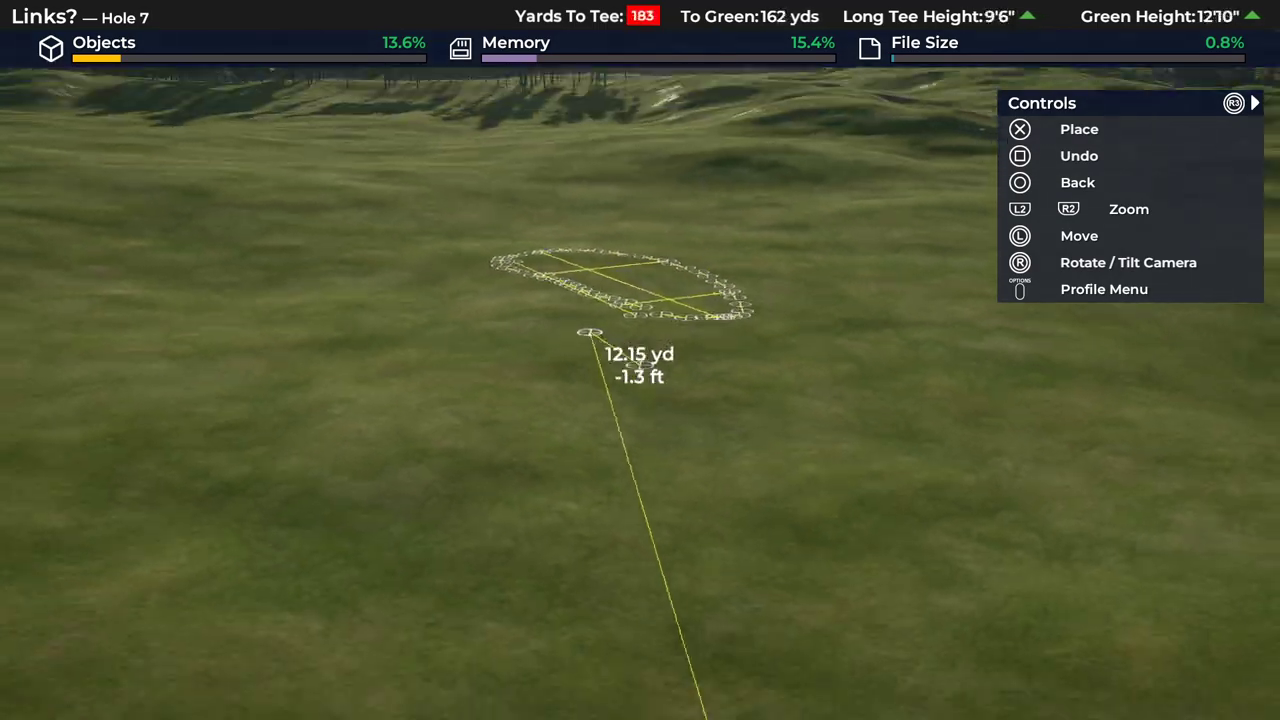
# - Start a new distance measurement and run the measure line from the oval back toward the tee
pyautogui.press('Return')
pyautogui.press('Up')
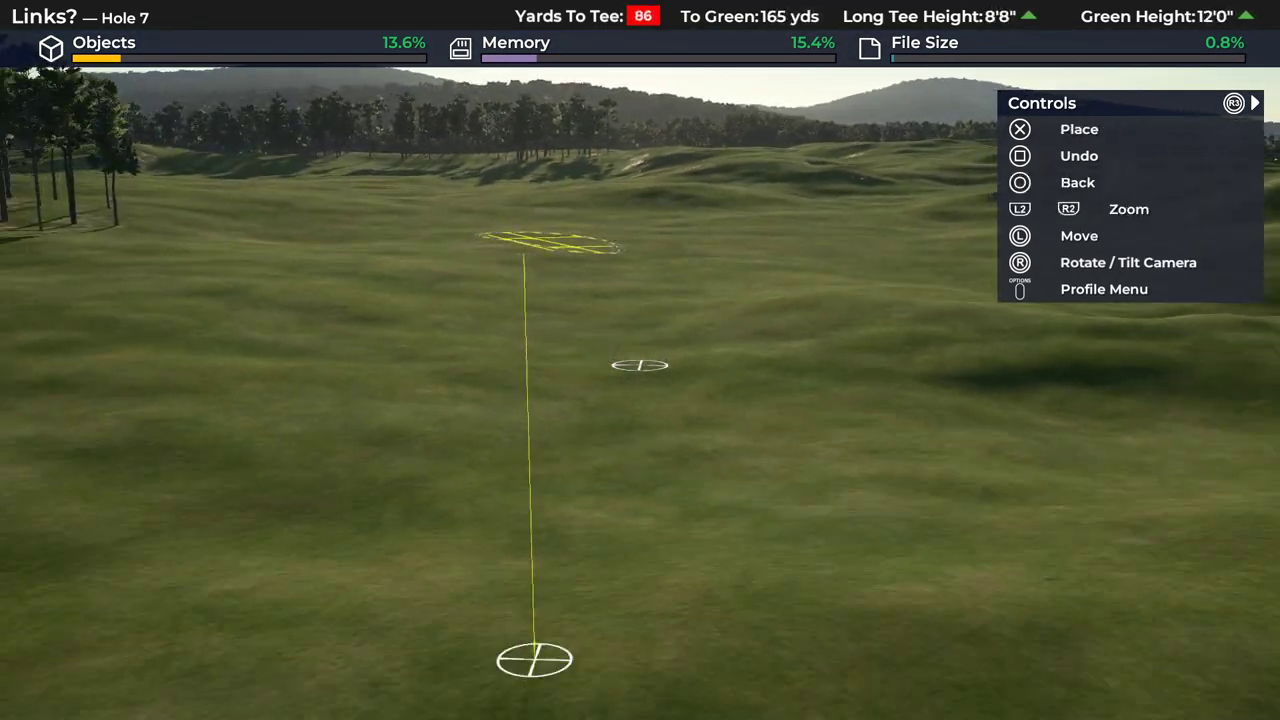
pyautogui.press('Up')
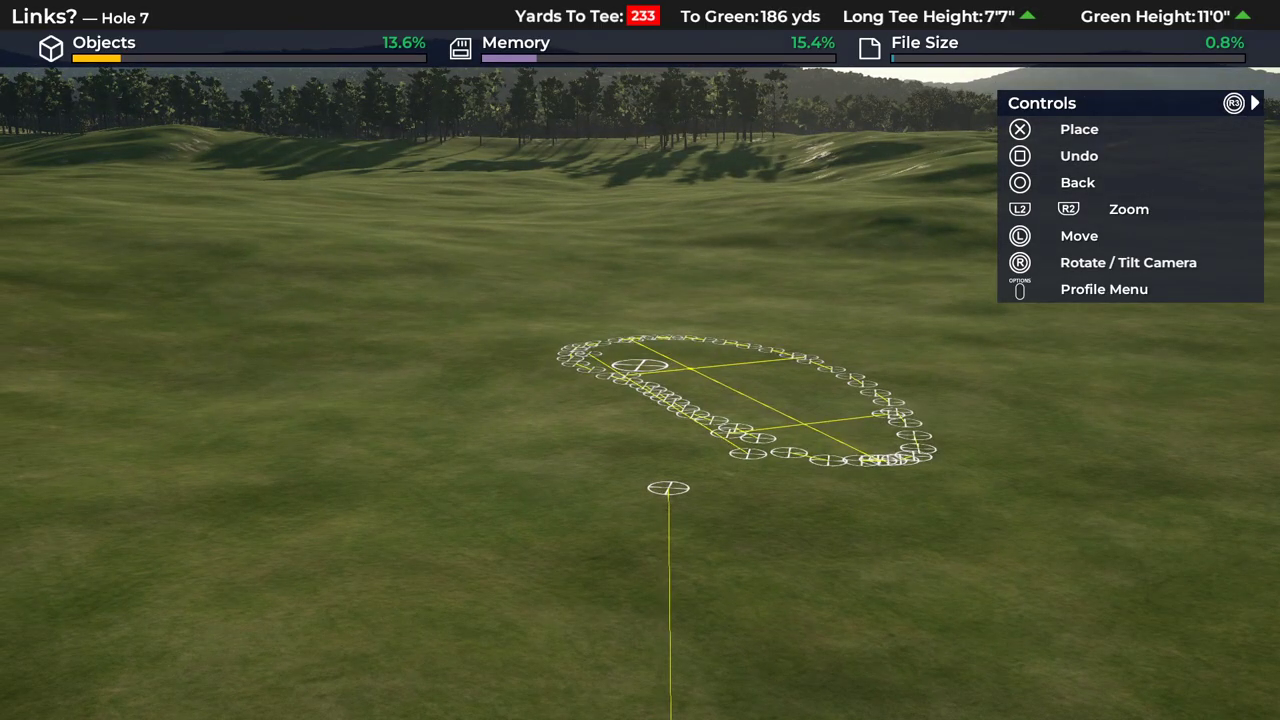
pyautogui.press('Down')
pyautogui.press('Down')
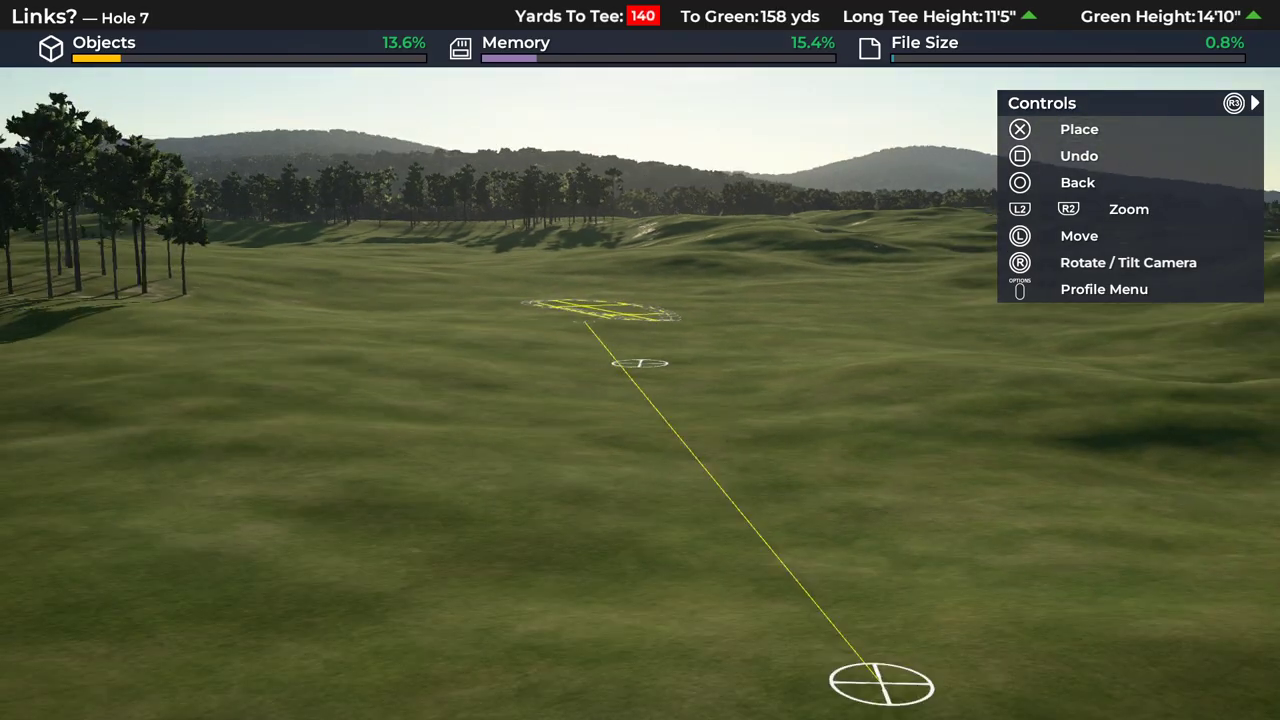
pyautogui.press('Up')
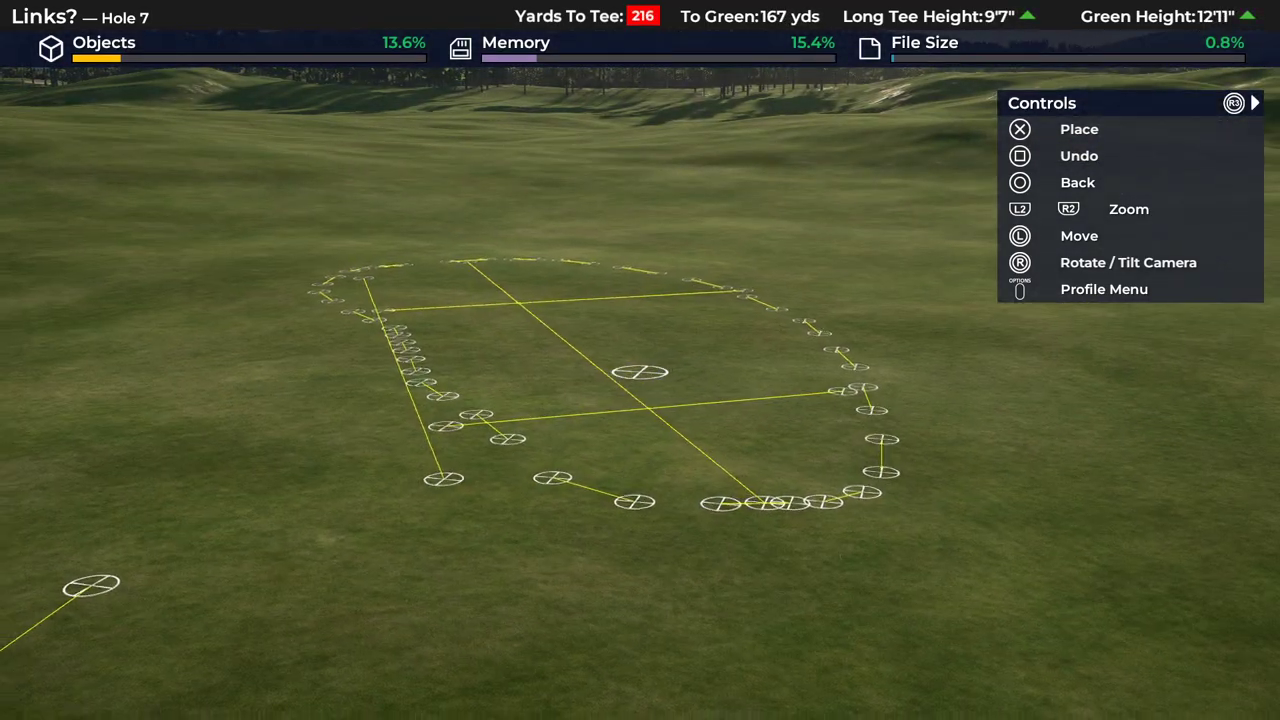
pyautogui.press('Down')
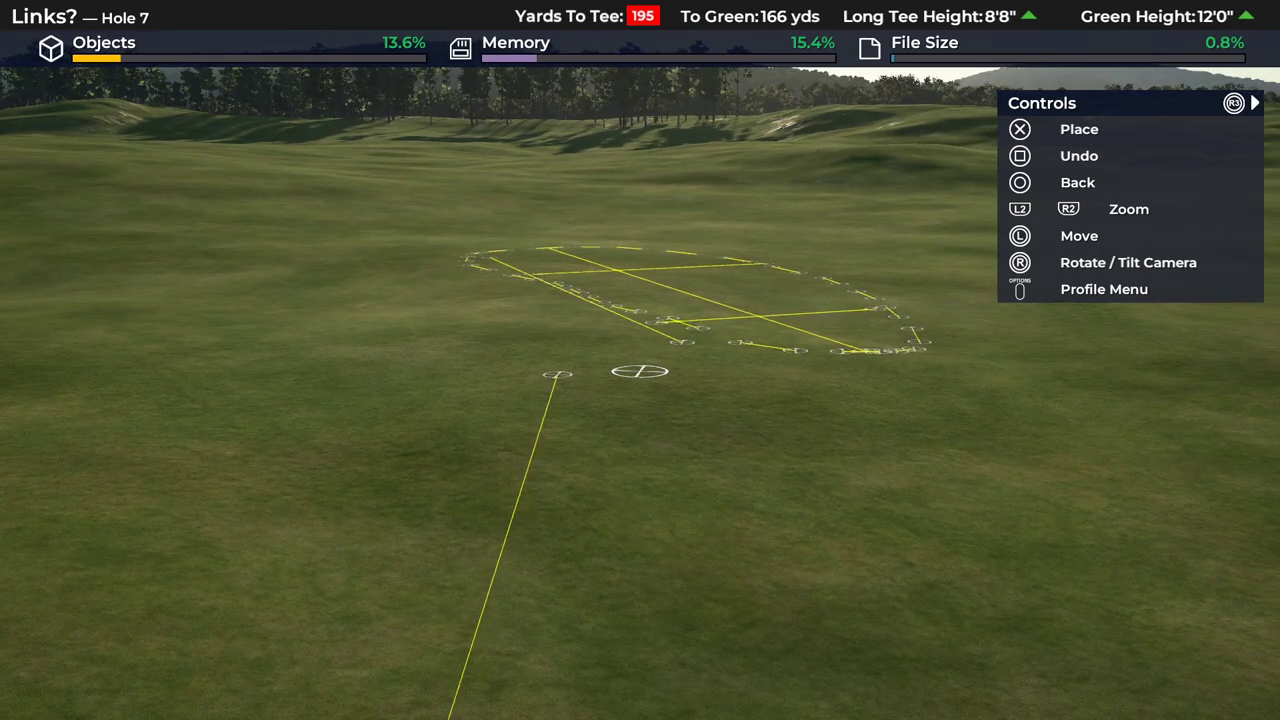
pyautogui.press('Up')
pyautogui.press('Down')
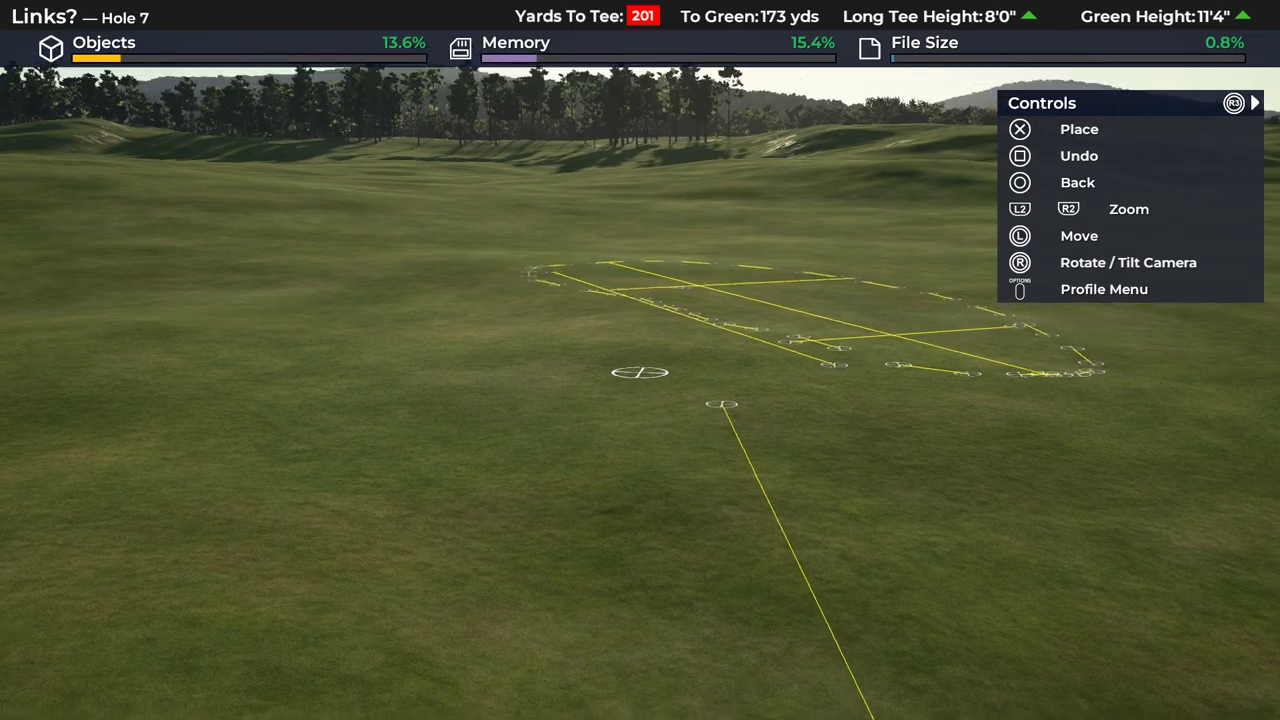
pyautogui.press('Right')
pyautogui.press('Up')
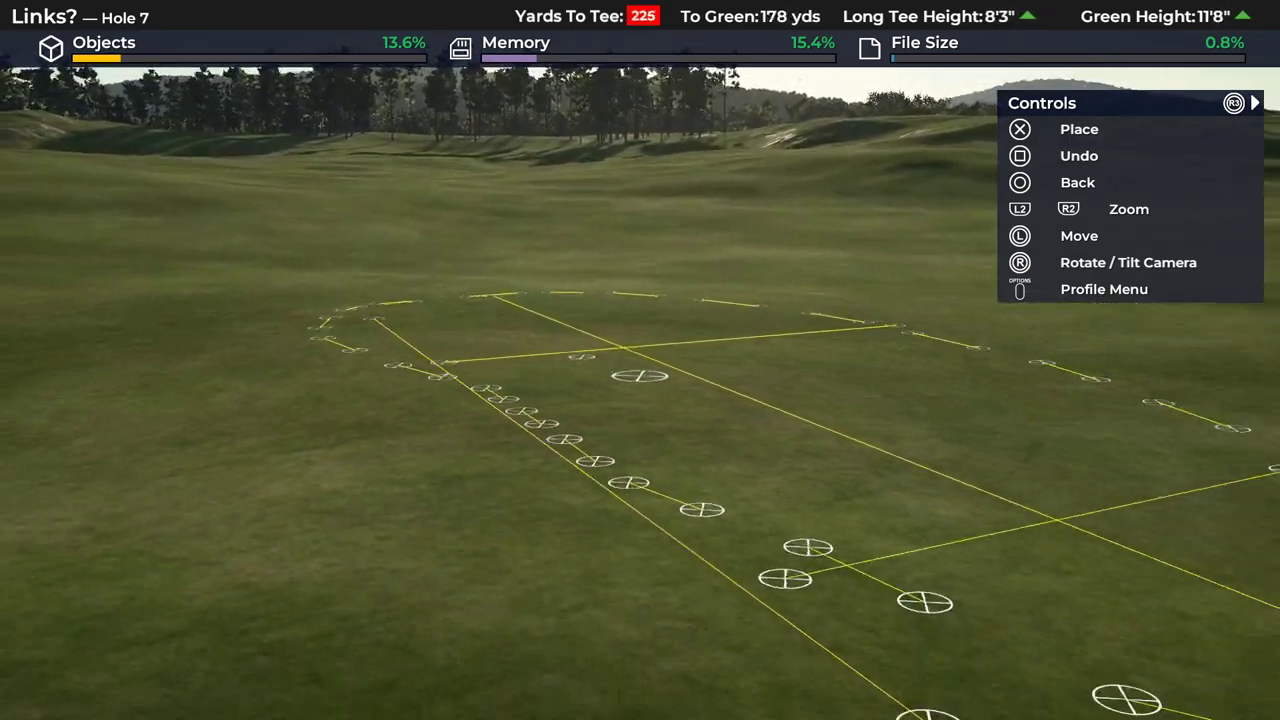
pyautogui.press('Down')
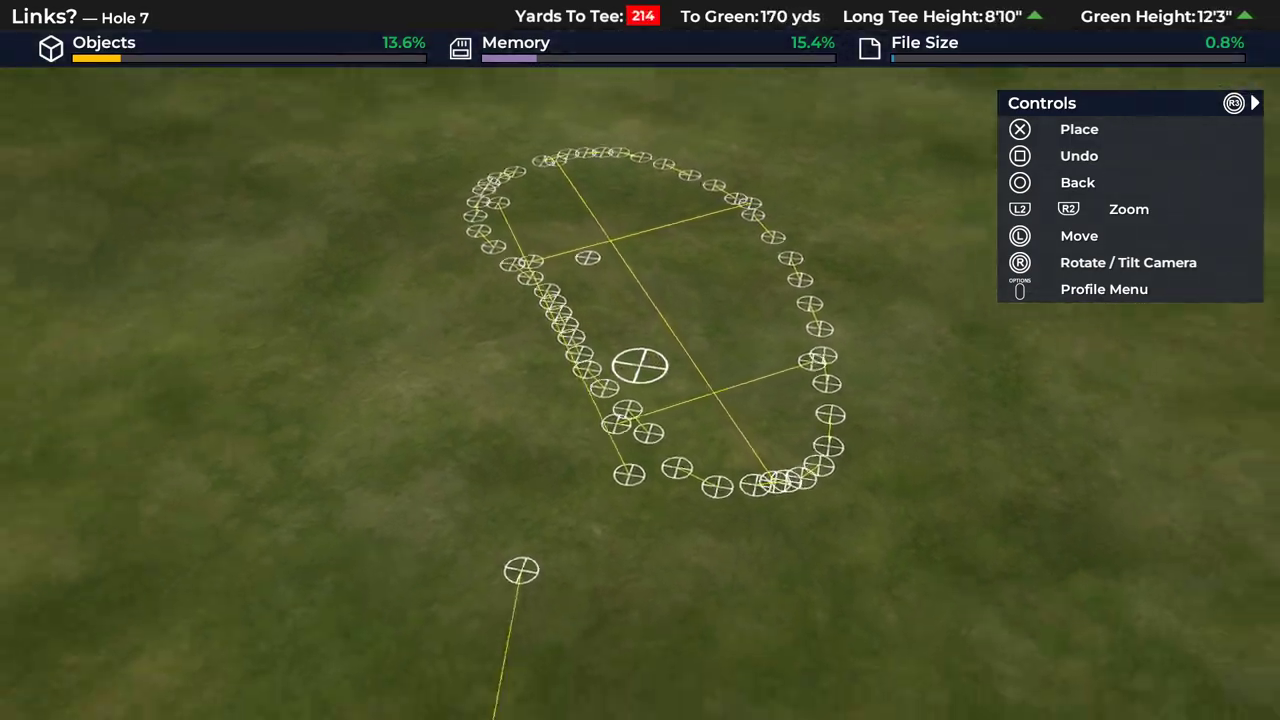
pyautogui.press('Down')
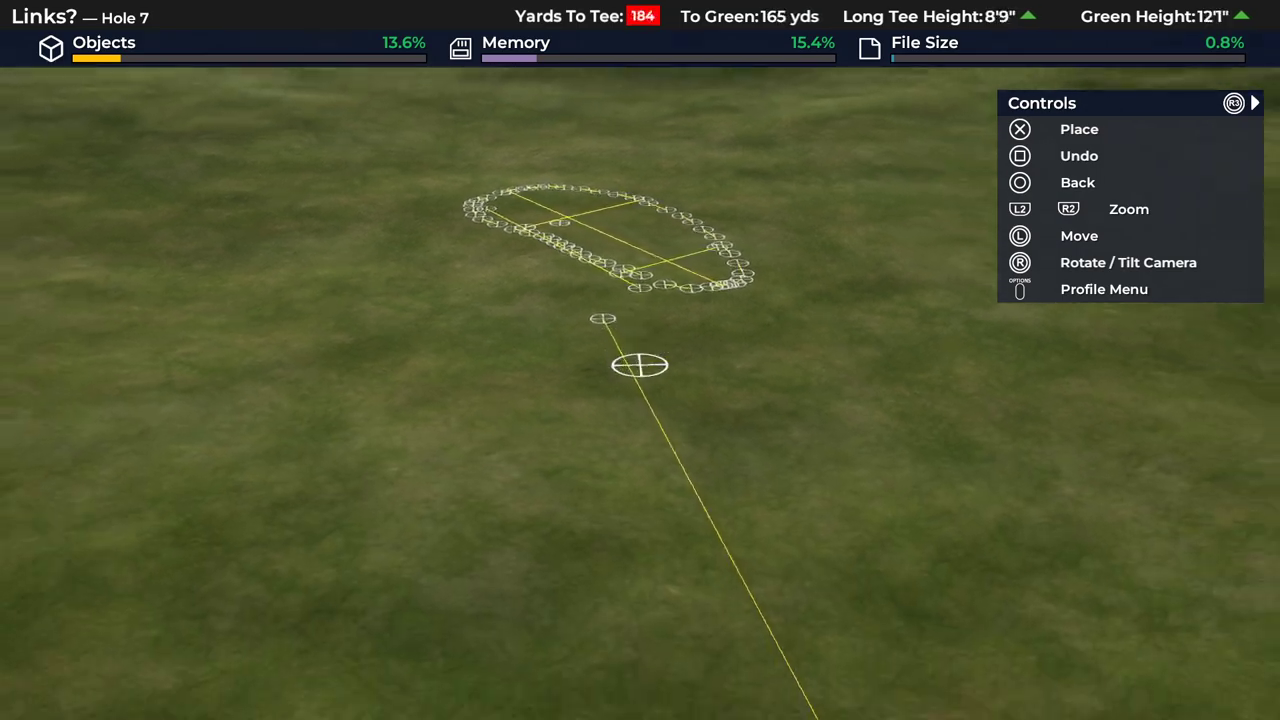